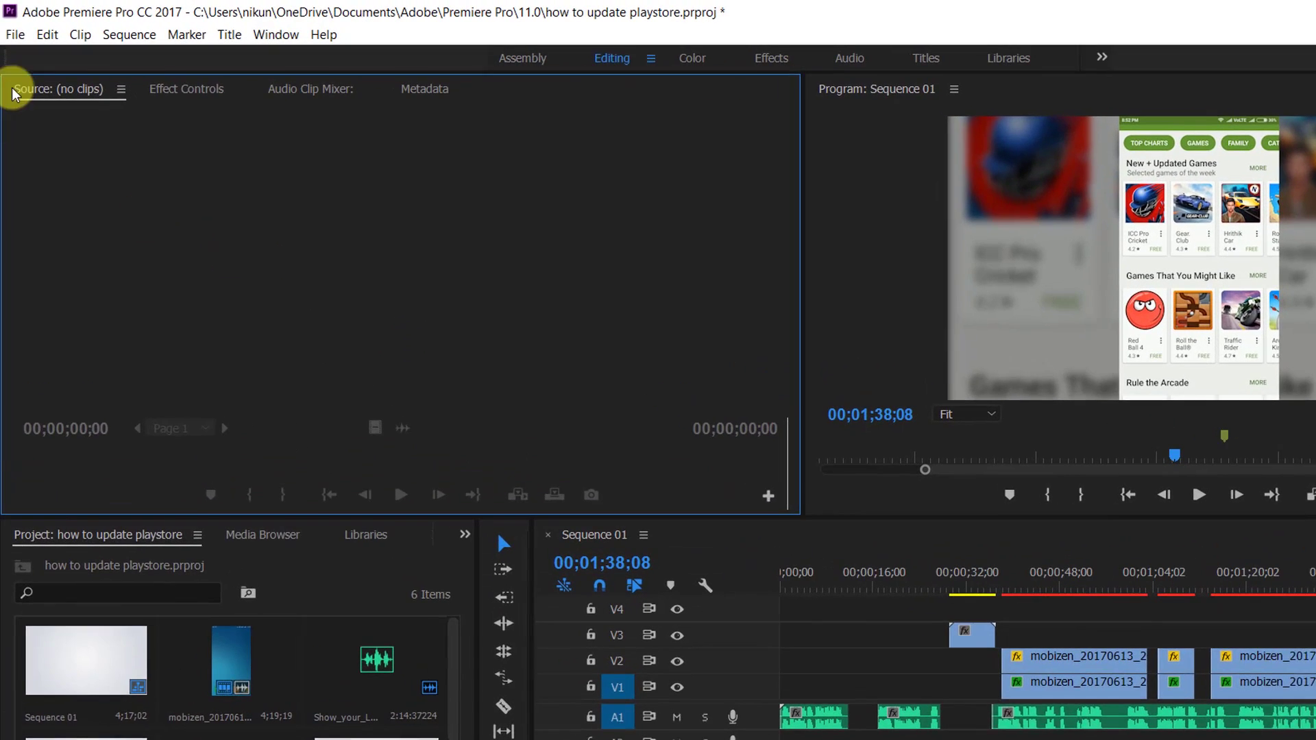
Check the available renderers in File > Project Settings > General, then close without changes.
{"action": "left_click", "coordinate": [13, 30]}
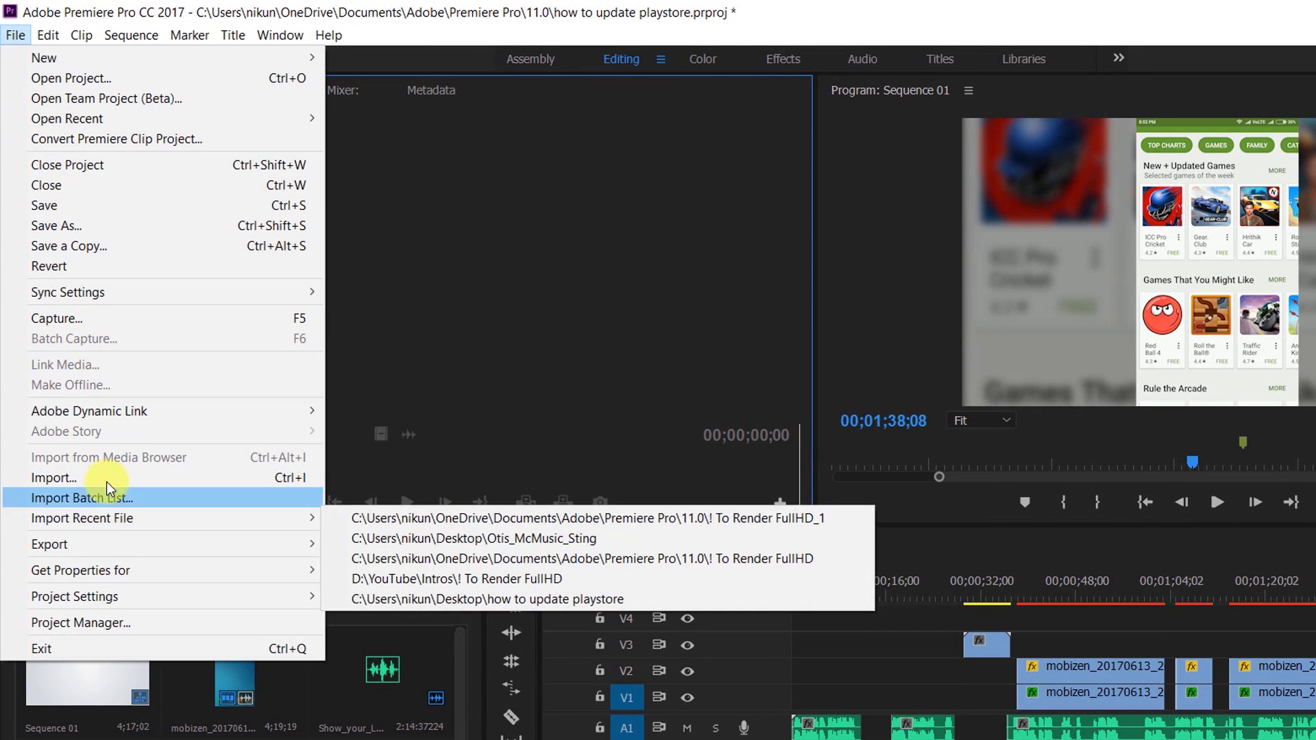
{"action": "mouse_move", "coordinate": [96, 571]}
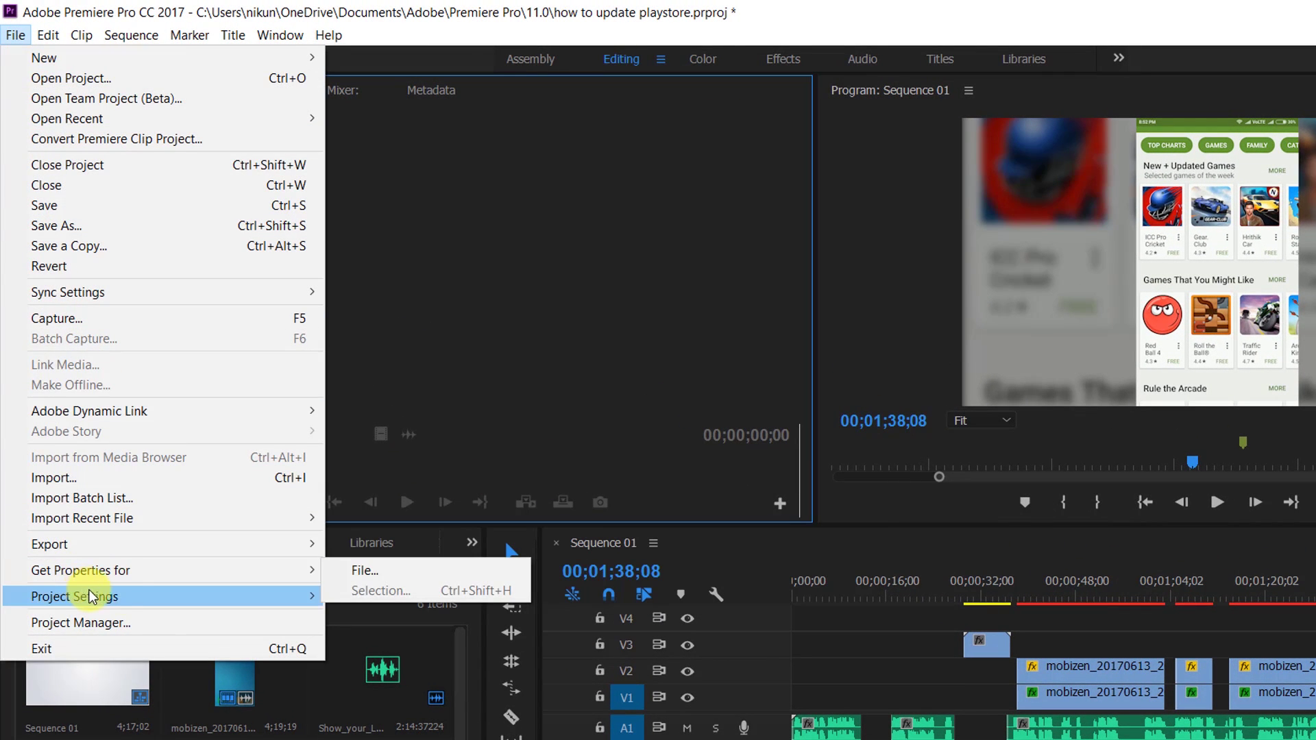
{"action": "mouse_move", "coordinate": [308, 597]}
{"action": "left_click", "coordinate": [362, 596]}
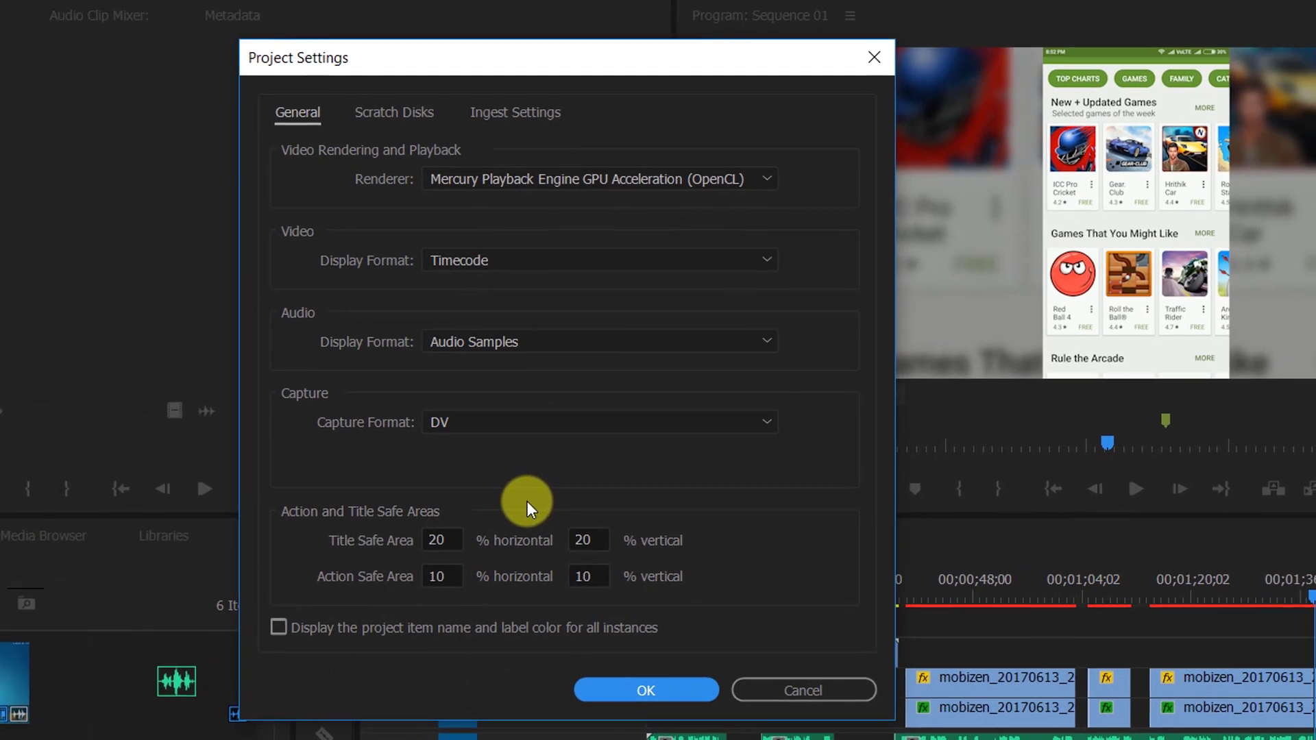
{"action": "left_click", "coordinate": [552, 171]}
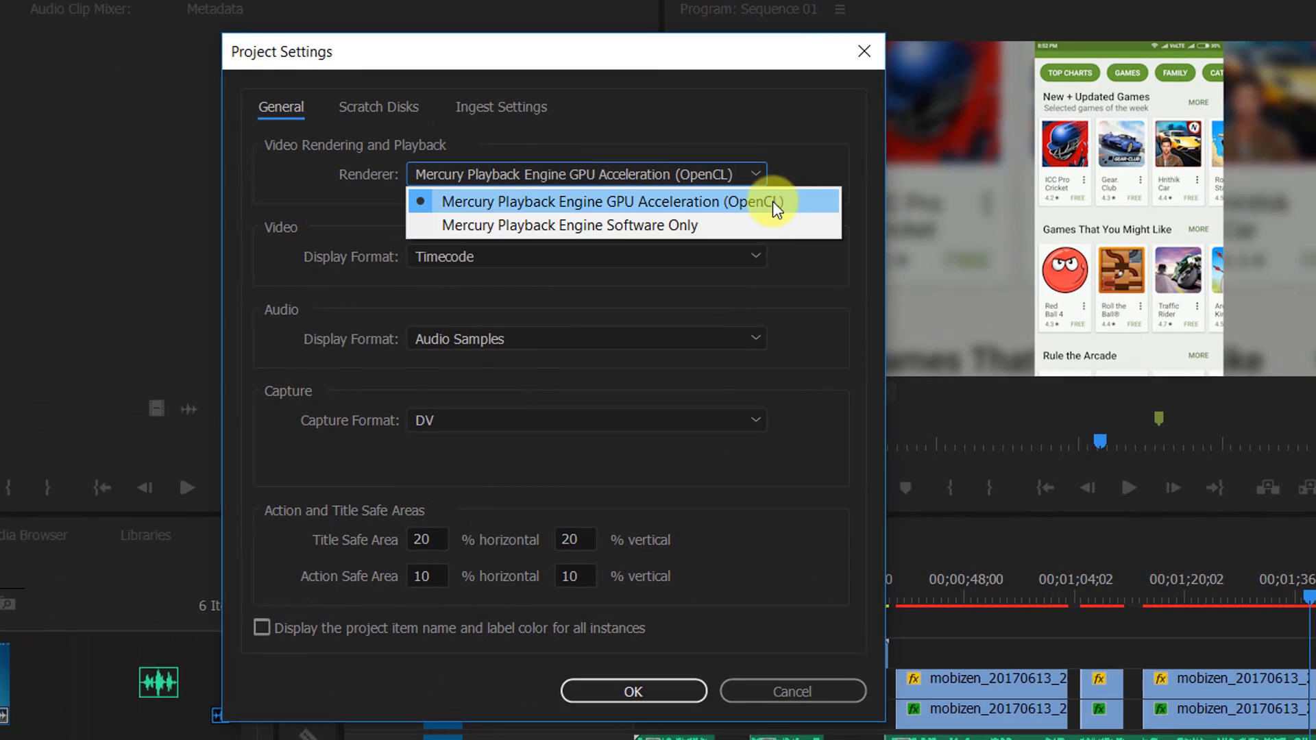
{"action": "left_click", "coordinate": [862, 52]}
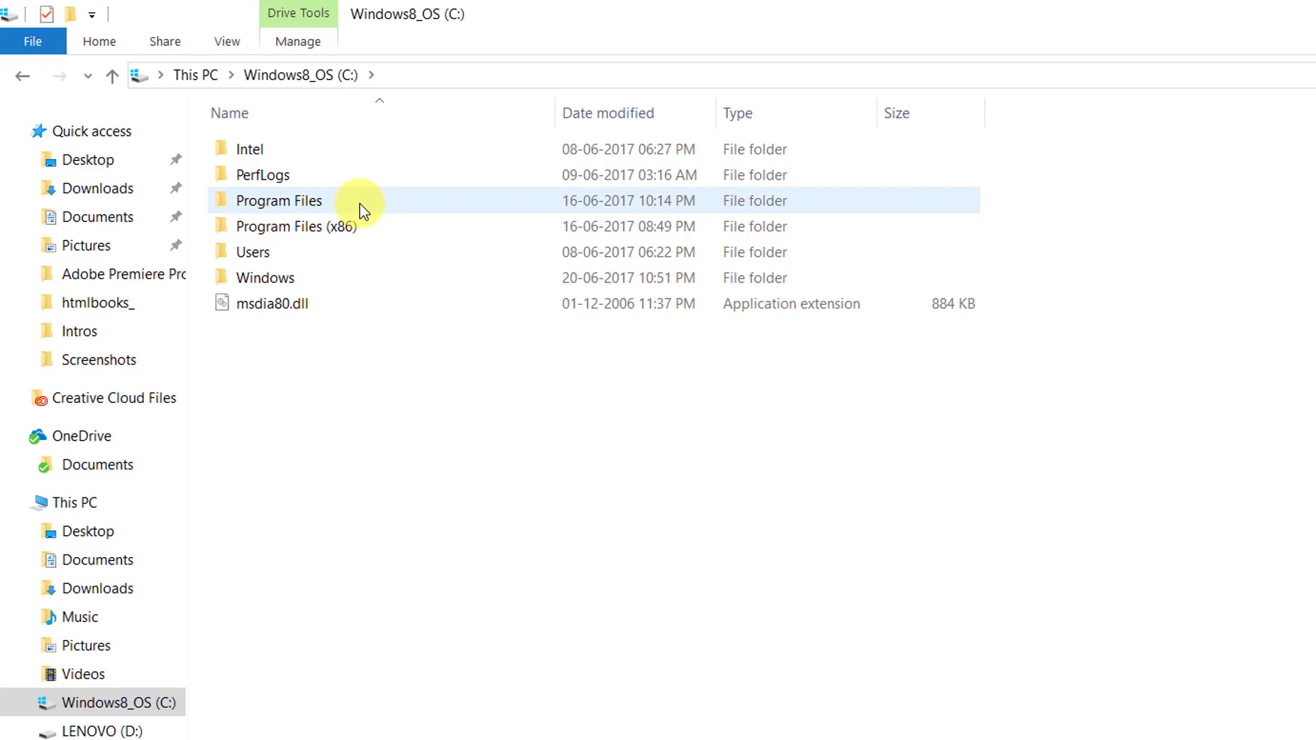
Browse Program Files > Adobe > Adobe Premiere Pro CC 2017 and scroll through its 416 items.
{"action": "double_click", "coordinate": [359, 203]}
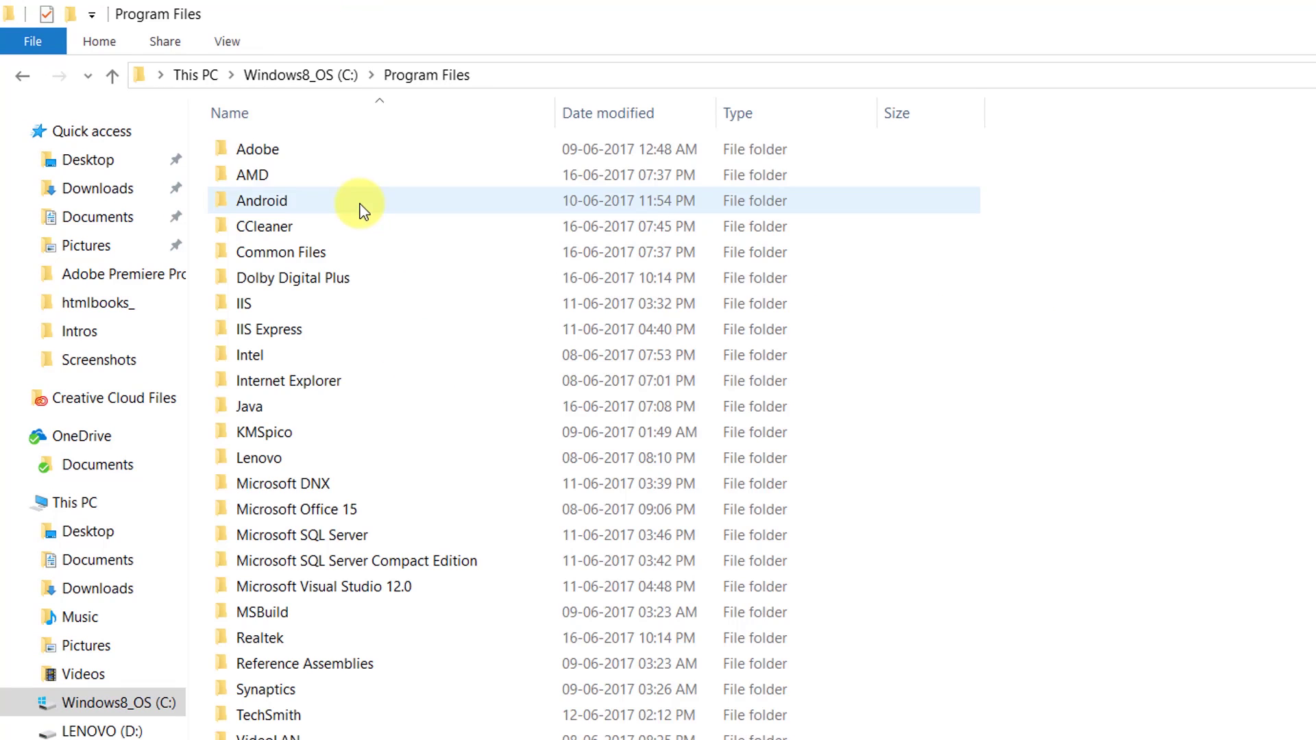
{"action": "double_click", "coordinate": [346, 156]}
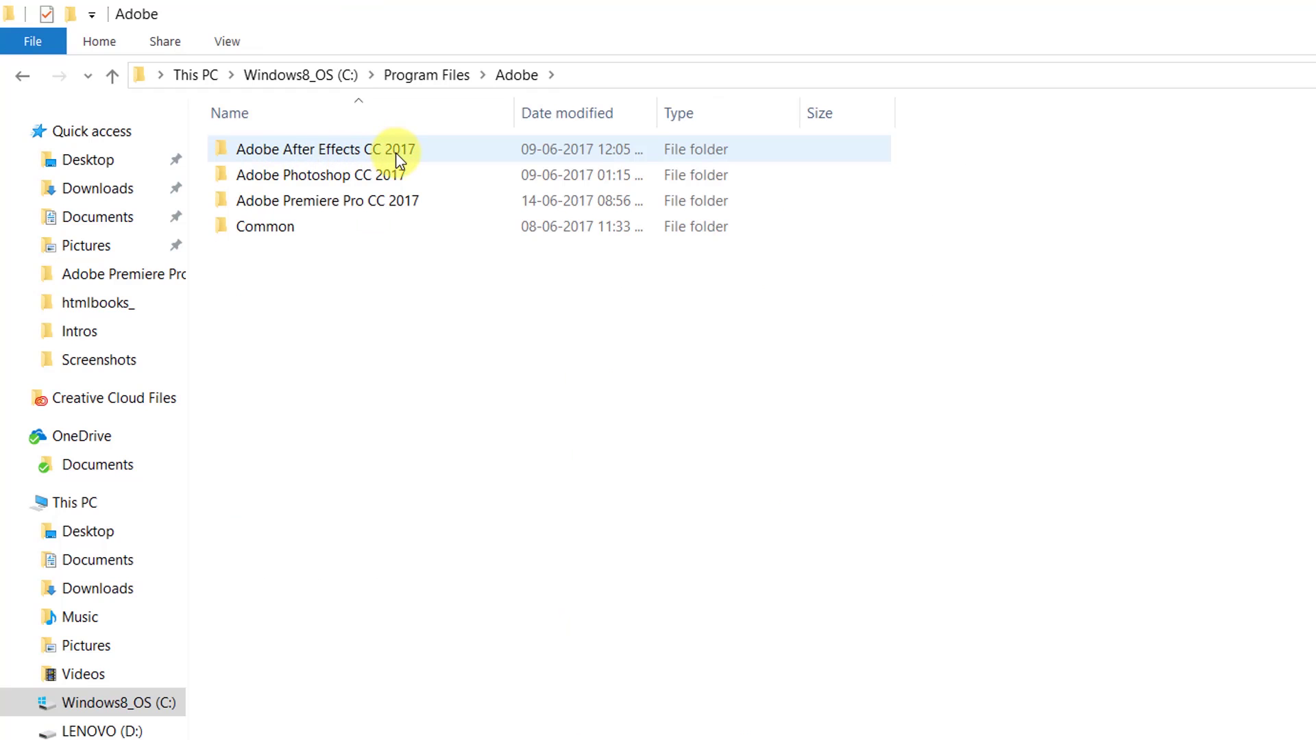
{"action": "double_click", "coordinate": [393, 204]}
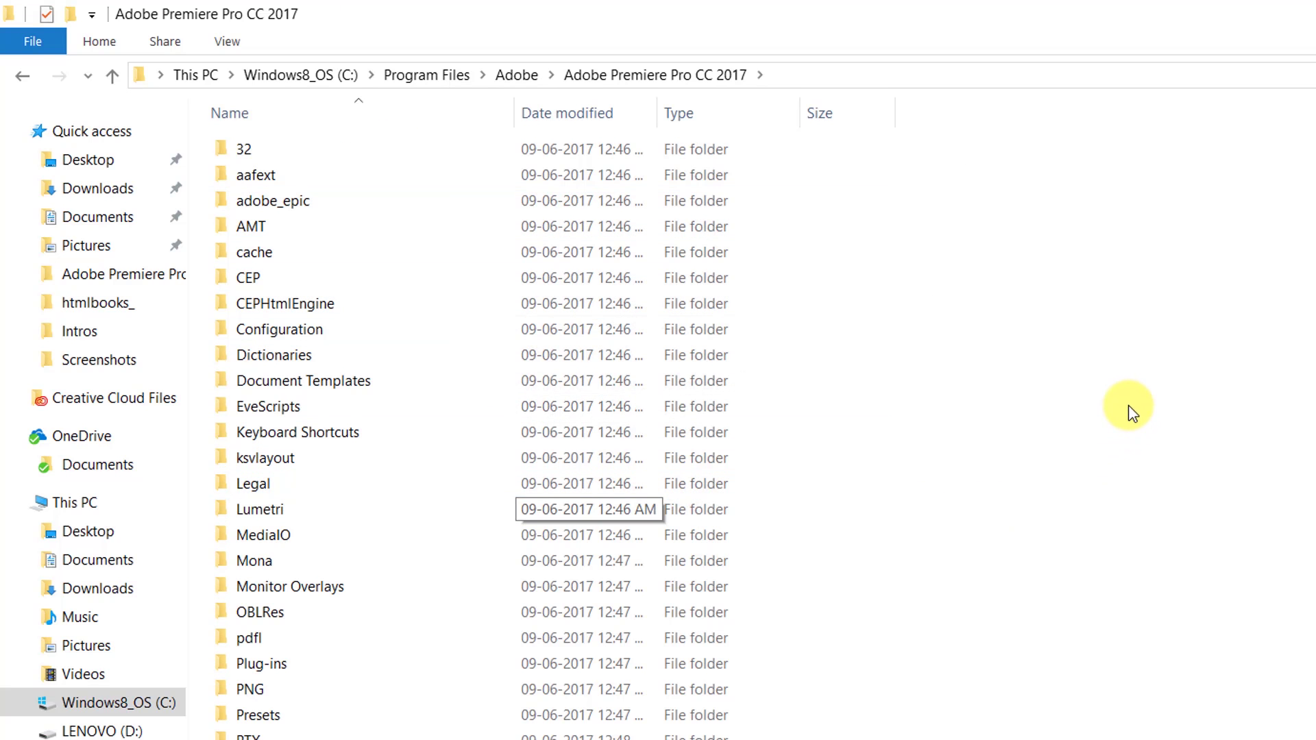
{"action": "scroll", "coordinate": [1132, 413], "scroll_direction": "down", "scroll_amount": 5}
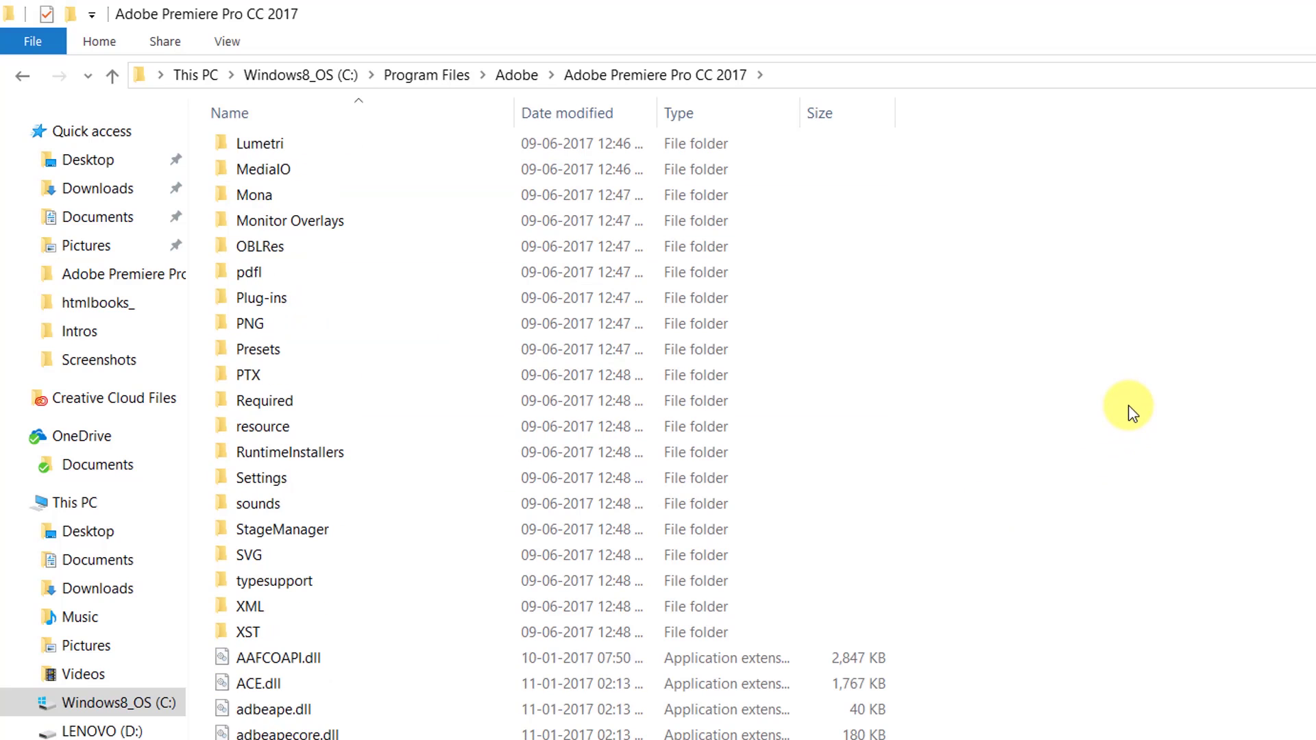
{"action": "scroll", "coordinate": [1131, 408], "scroll_direction": "down", "scroll_amount": 2}
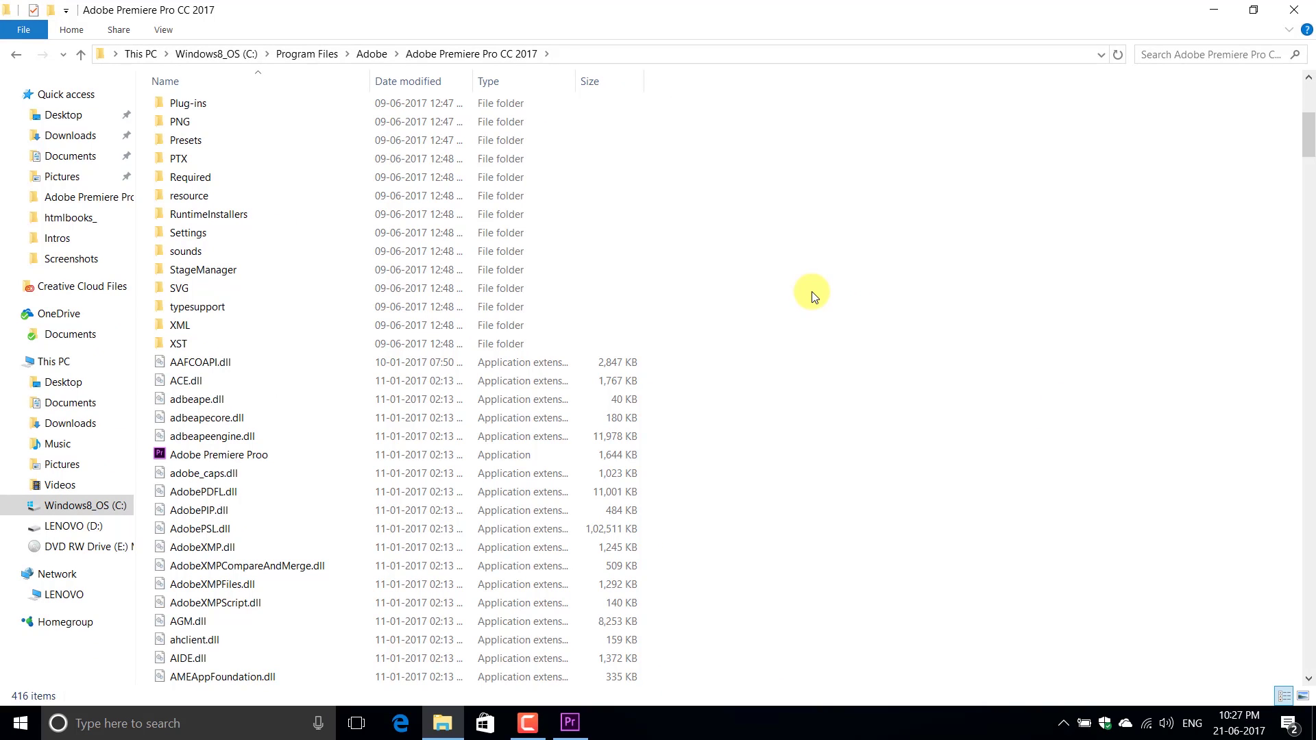
{"action": "scroll", "coordinate": [811, 292], "scroll_direction": "down", "scroll_amount": 2}
{"action": "scroll", "coordinate": [811, 296], "scroll_direction": "down", "scroll_amount": 2}
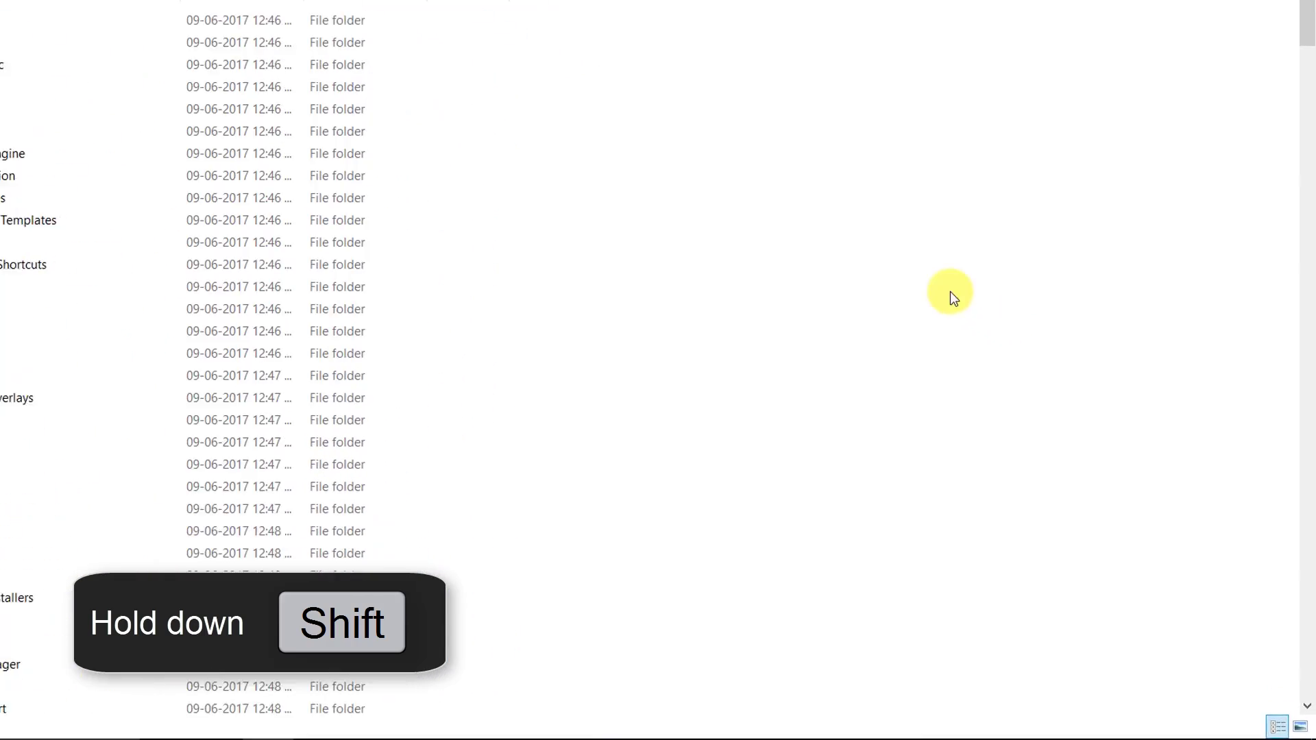
Run GPUSniffer from a command window in the Premiere folder, listing two GPU devices, then close it.
{"action": "right_click", "coordinate": [952, 292]}
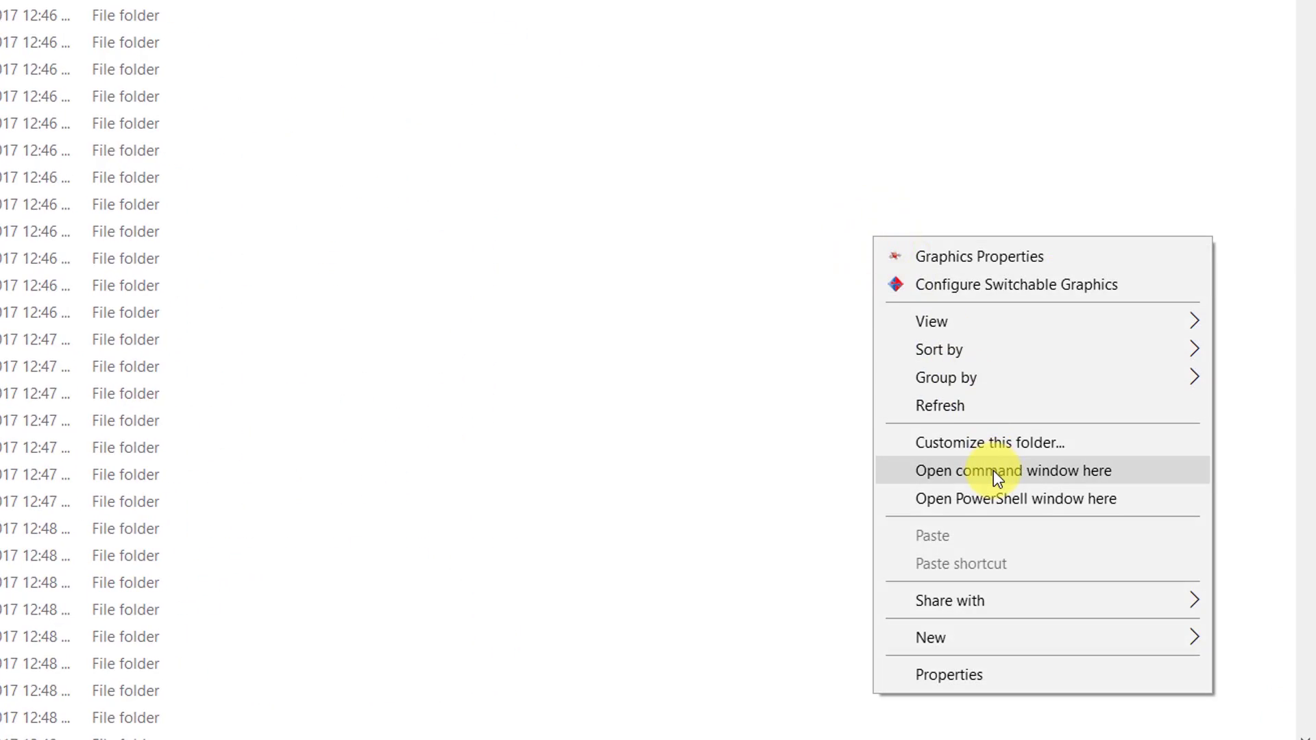
{"action": "left_click", "coordinate": [993, 470]}
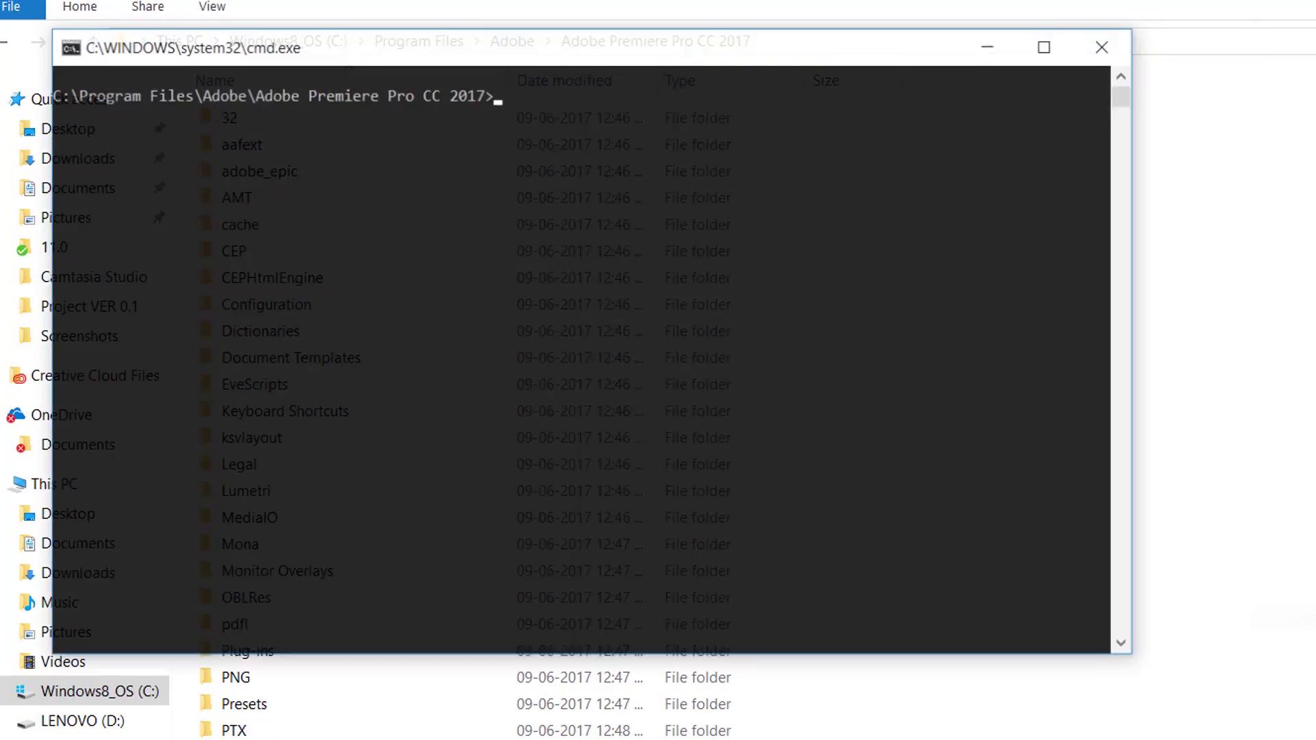
{"action": "type", "text": "G"}
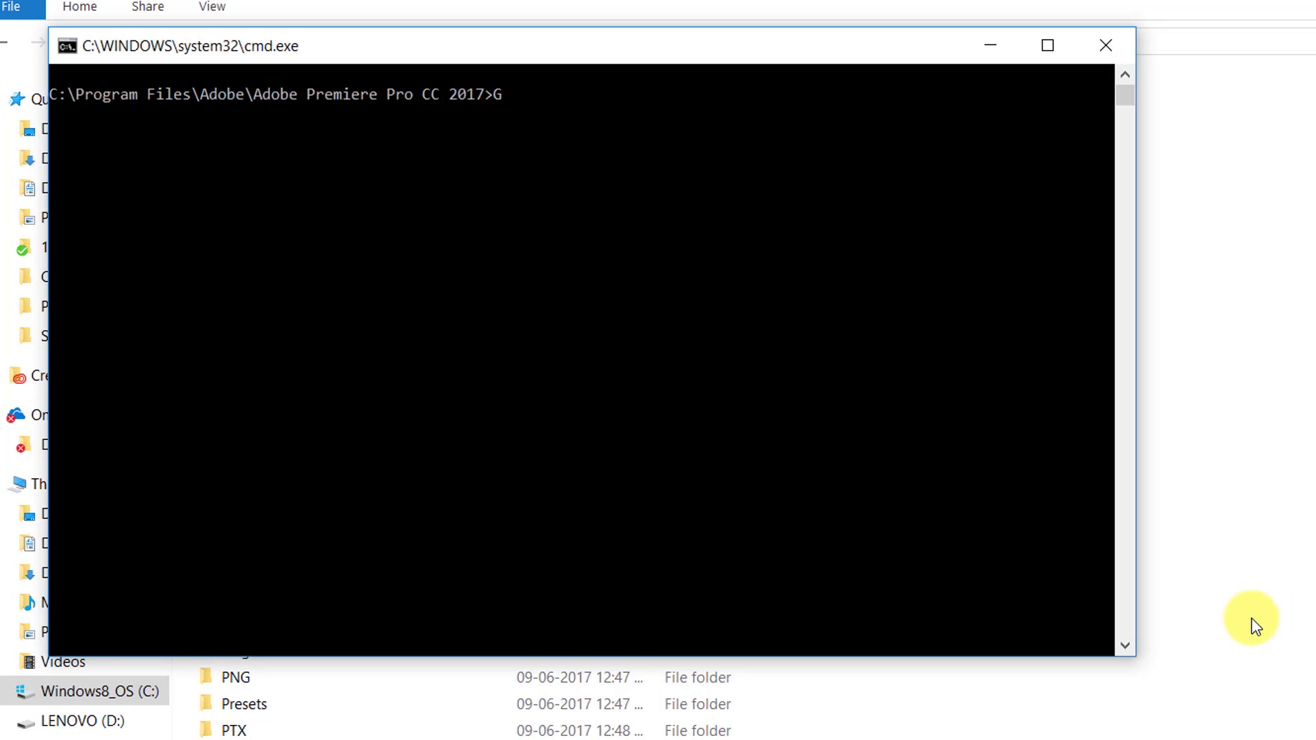
{"action": "type", "text": "PUSniffer"}
{"action": "key", "text": "Return"}
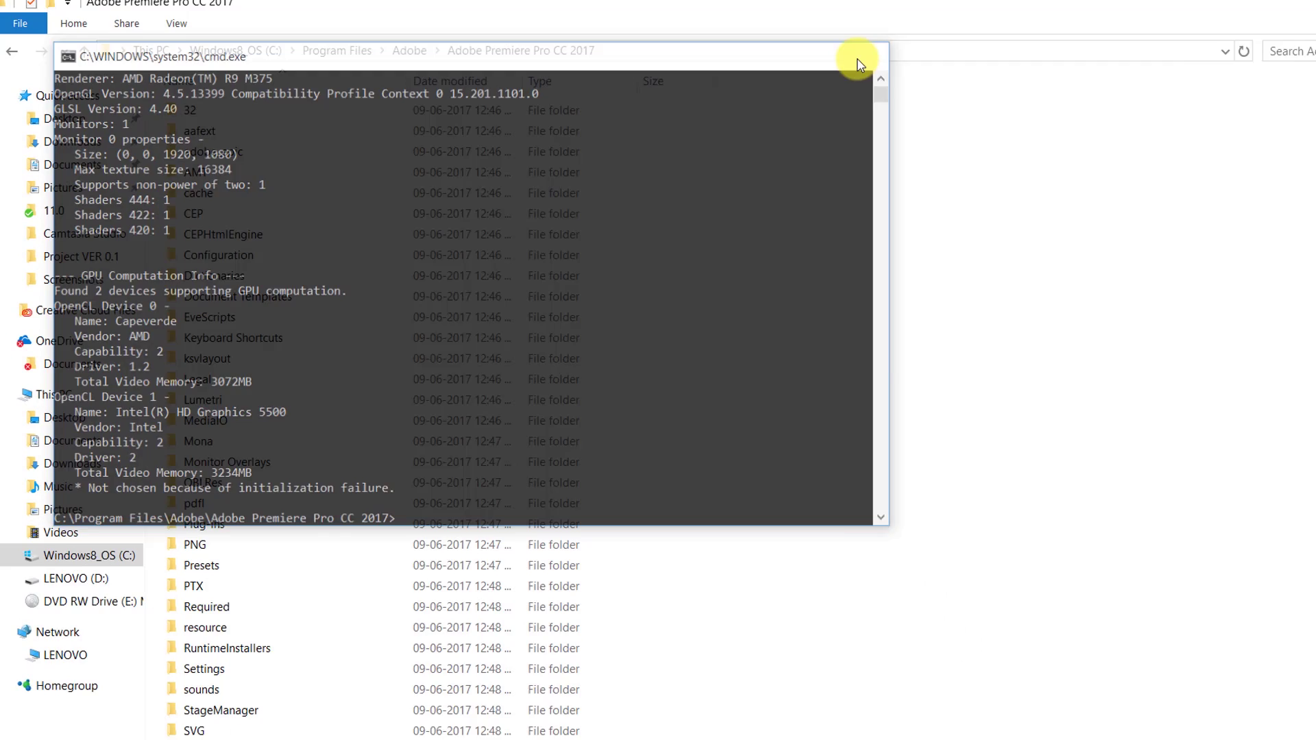
{"action": "left_click", "coordinate": [1106, 45]}
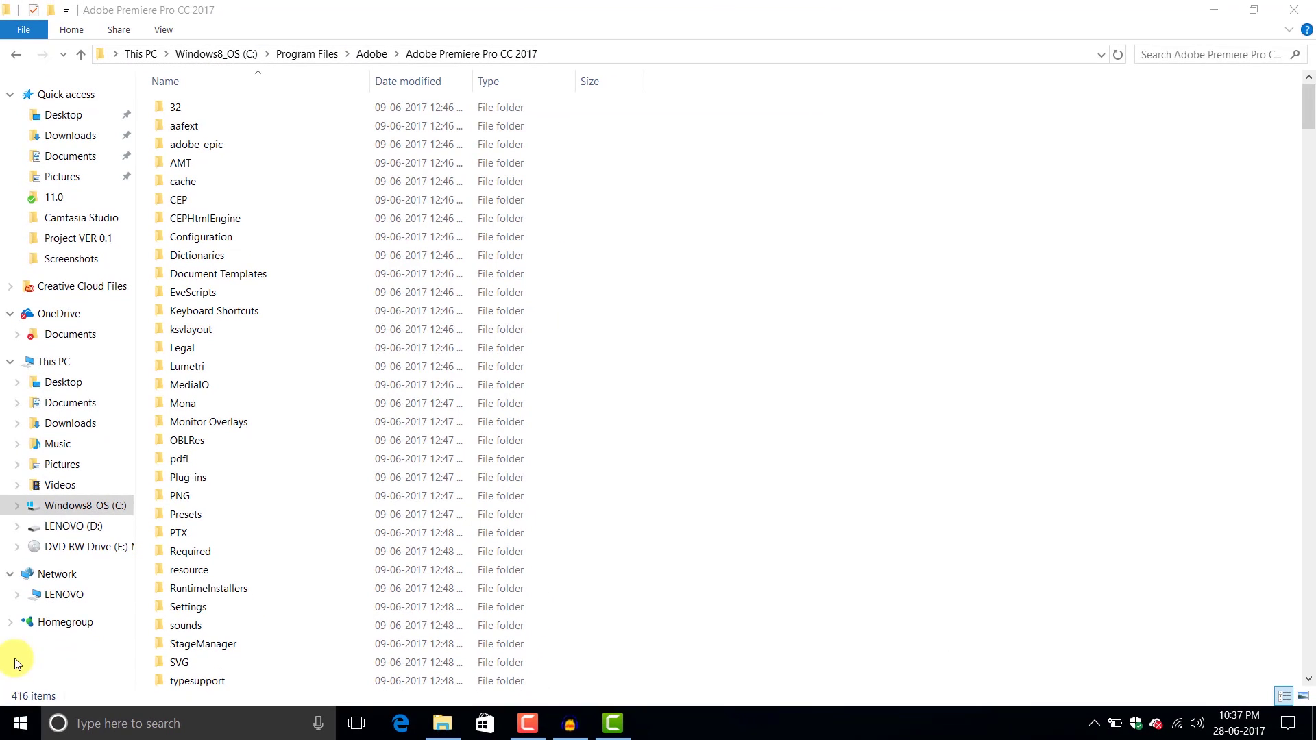
Show and refresh the desktop, then launch Premiere Pro CC 2017 to its Start screen.
{"action": "key", "text": "super"}
{"action": "left_click", "coordinate": [112, 516]}
{"action": "left_click", "coordinate": [1312, 723]}
{"action": "right_click", "coordinate": [509, 372]}
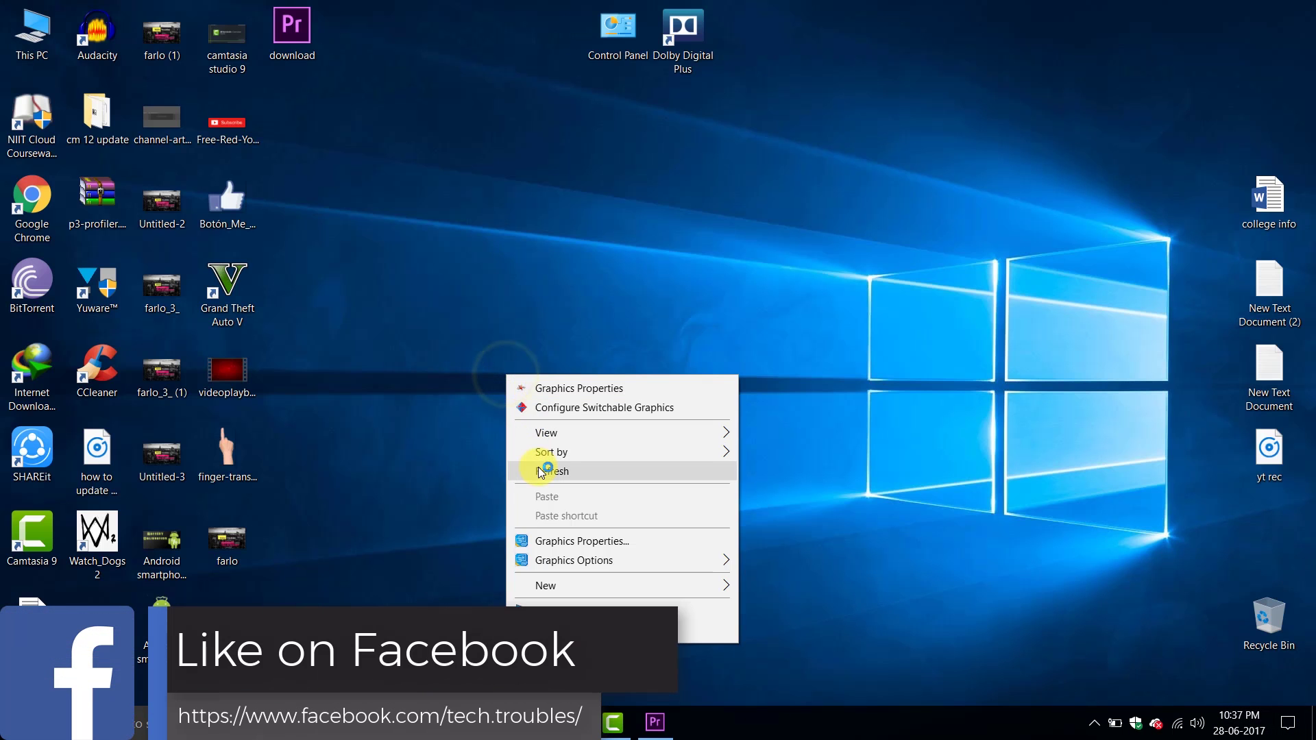
{"action": "left_click", "coordinate": [532, 469]}
{"action": "left_click", "coordinate": [653, 723]}
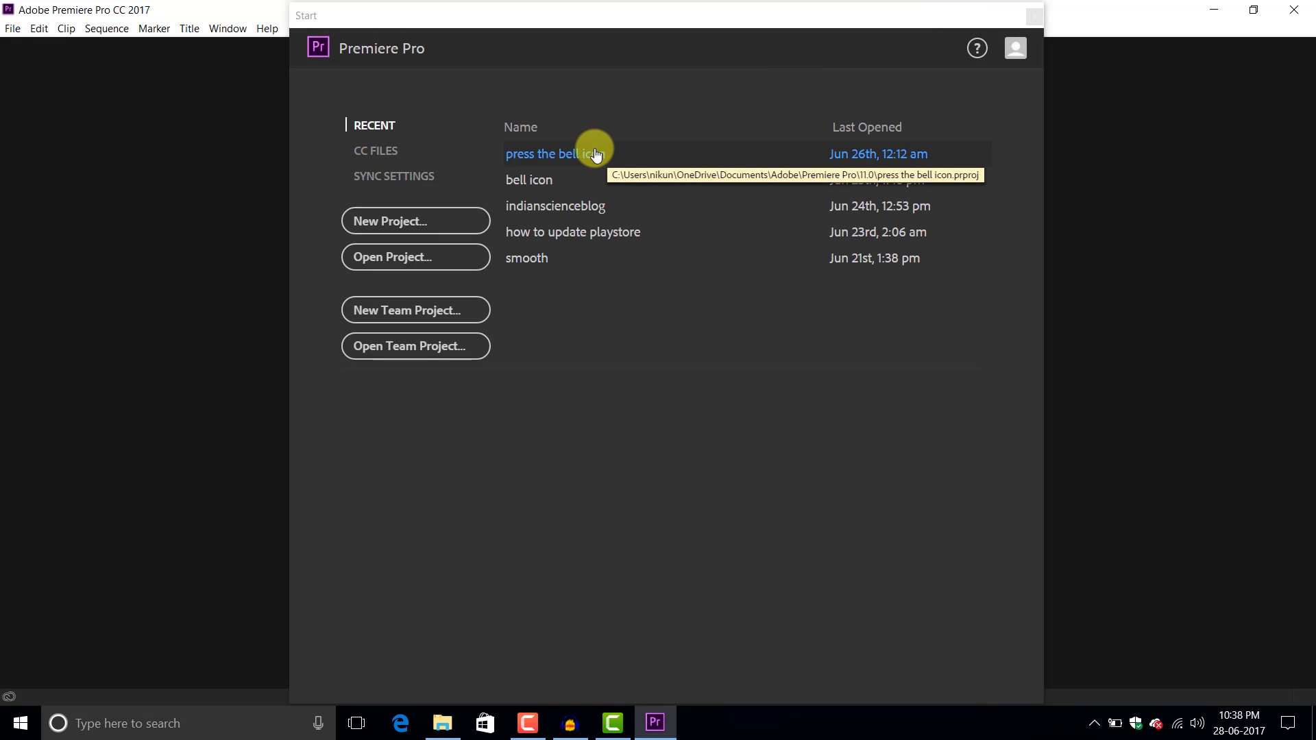
Open the 'press the bell icon' project, confirm the renderer is stuck on Software Only, and quit Premiere.
{"action": "left_click", "coordinate": [600, 152]}
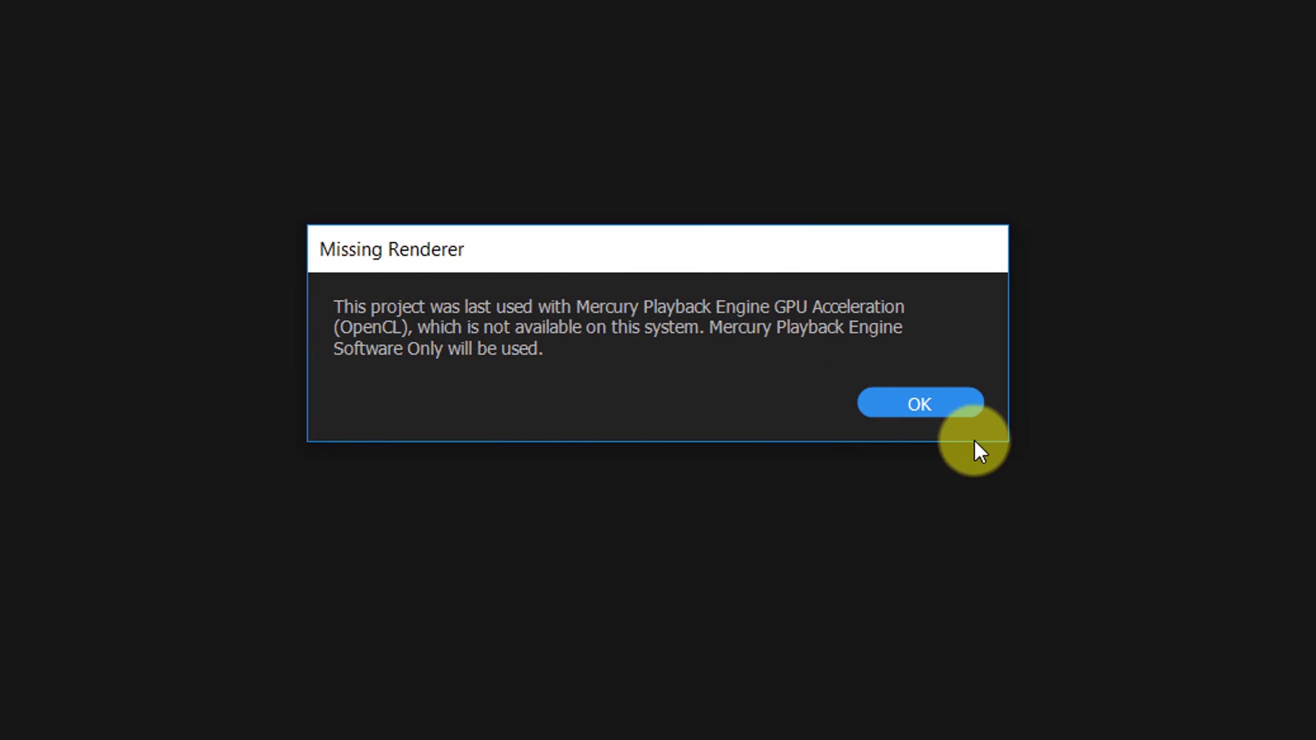
{"action": "left_click", "coordinate": [935, 403]}
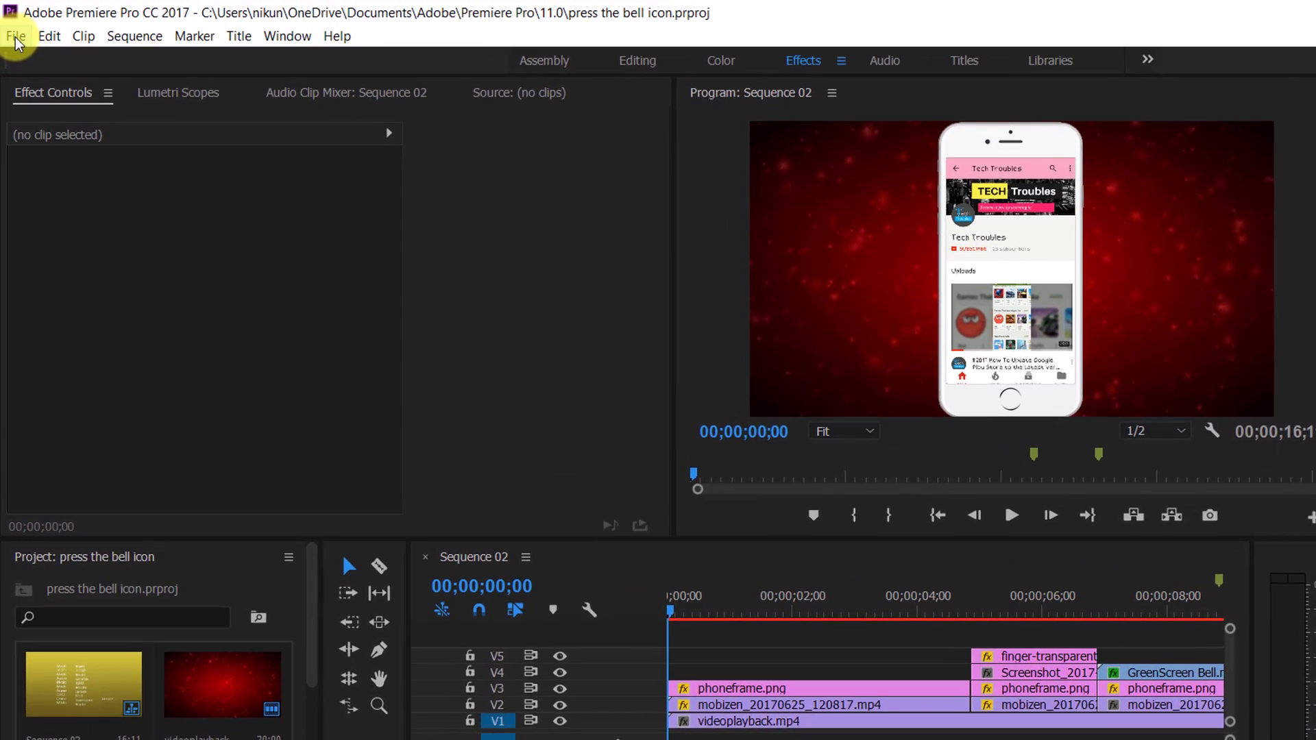
{"action": "left_click", "coordinate": [16, 38]}
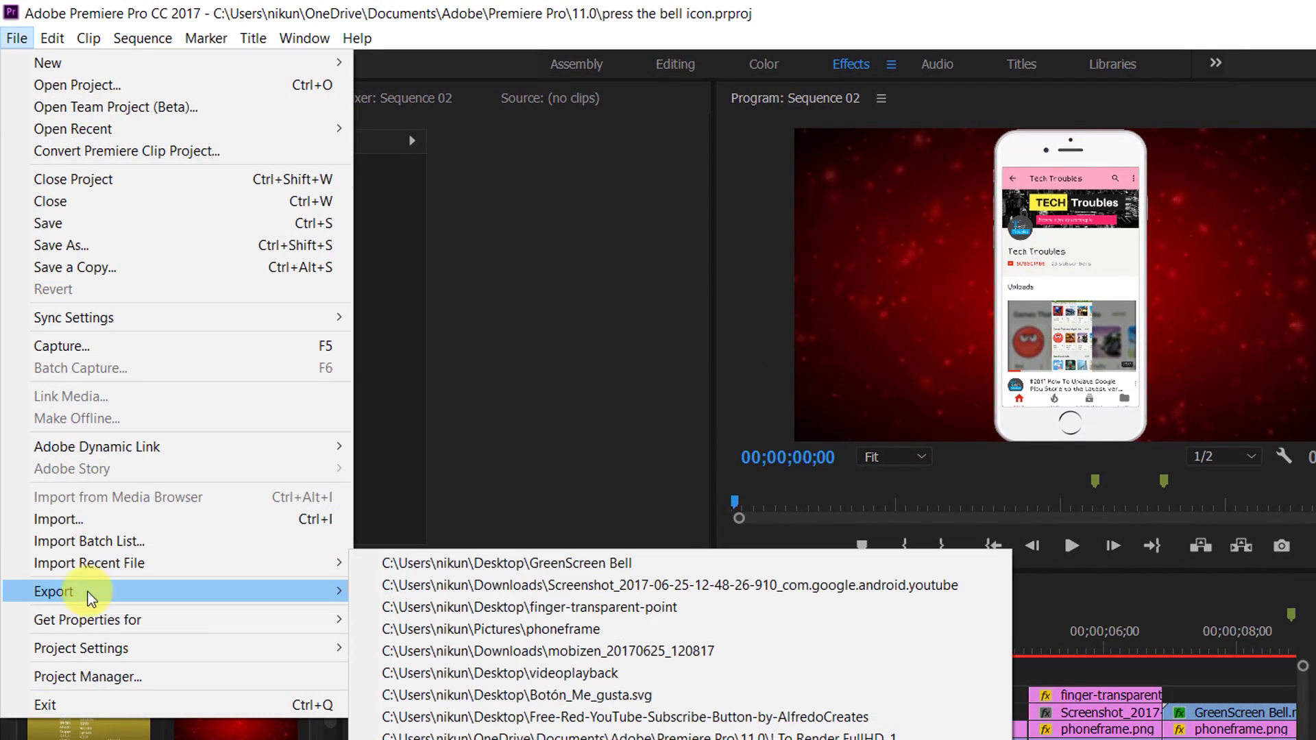
{"action": "mouse_move", "coordinate": [137, 649]}
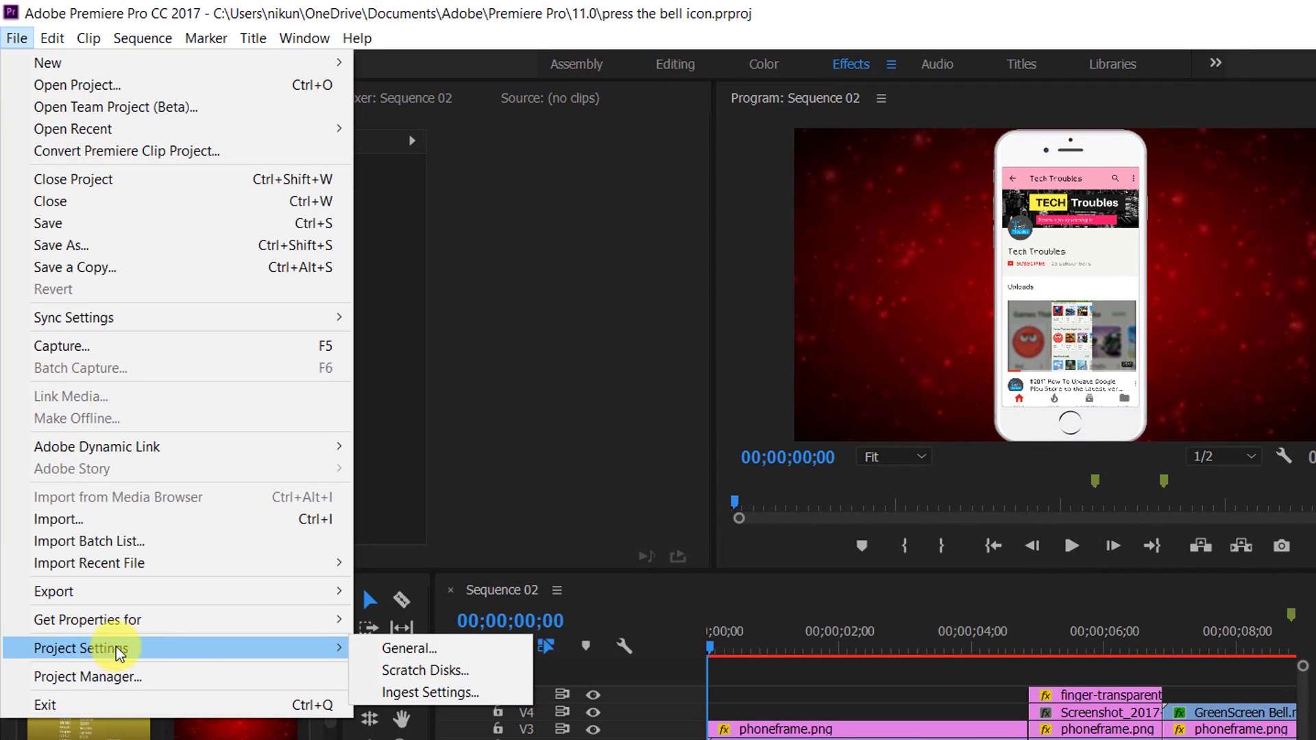
{"action": "left_click", "coordinate": [394, 649]}
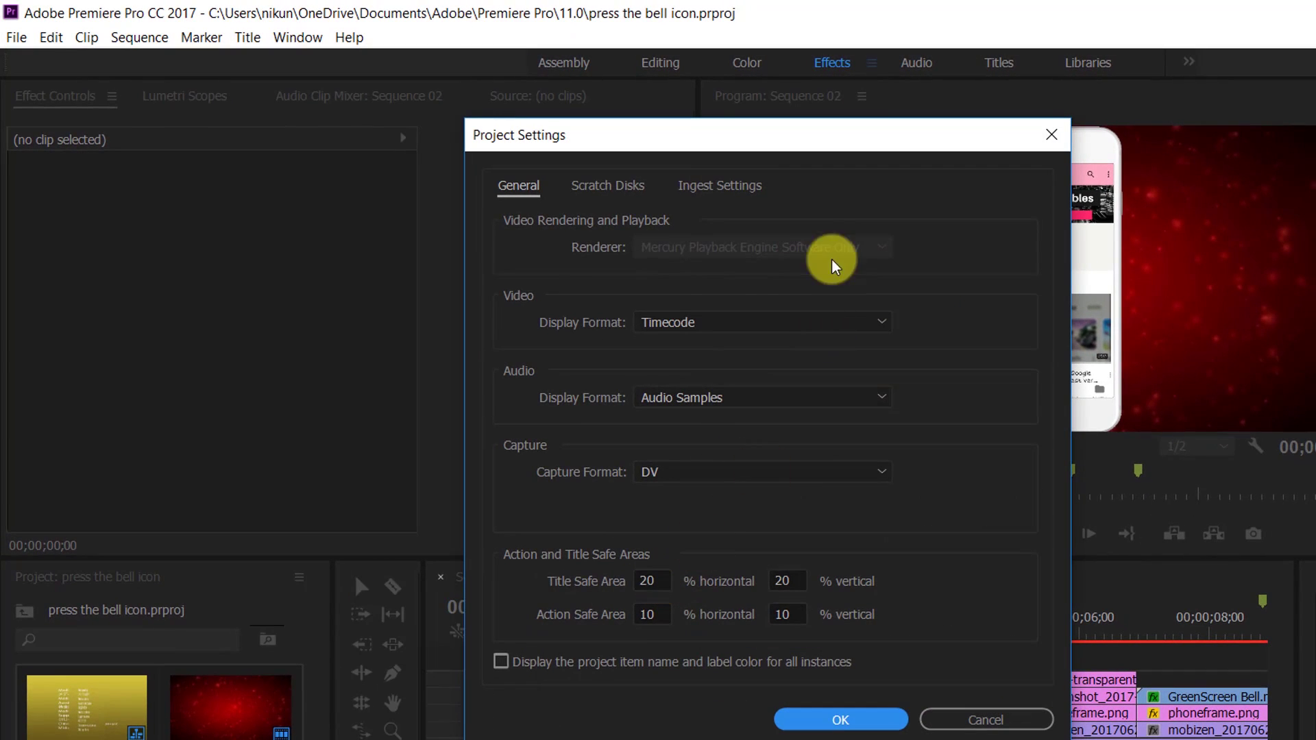
{"action": "left_click", "coordinate": [902, 263]}
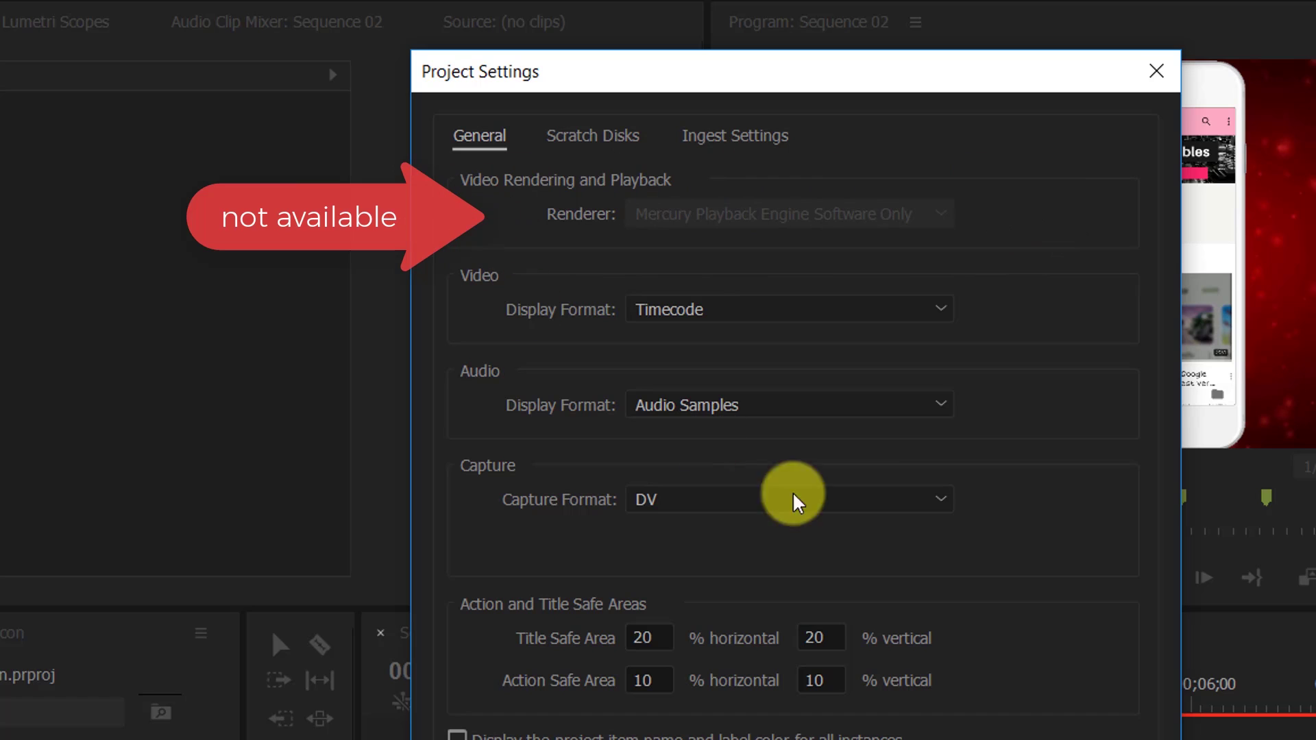
{"action": "key", "text": "Return"}
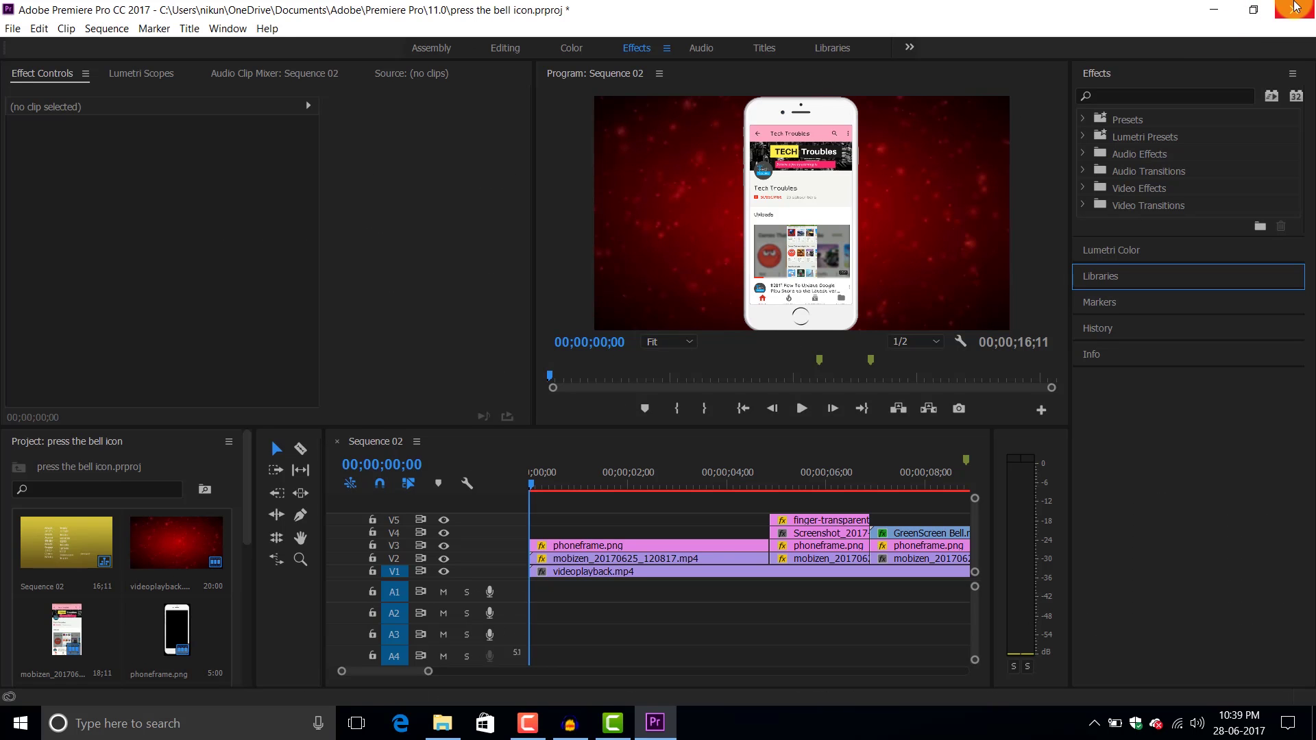
{"action": "left_click", "coordinate": [1295, 7]}
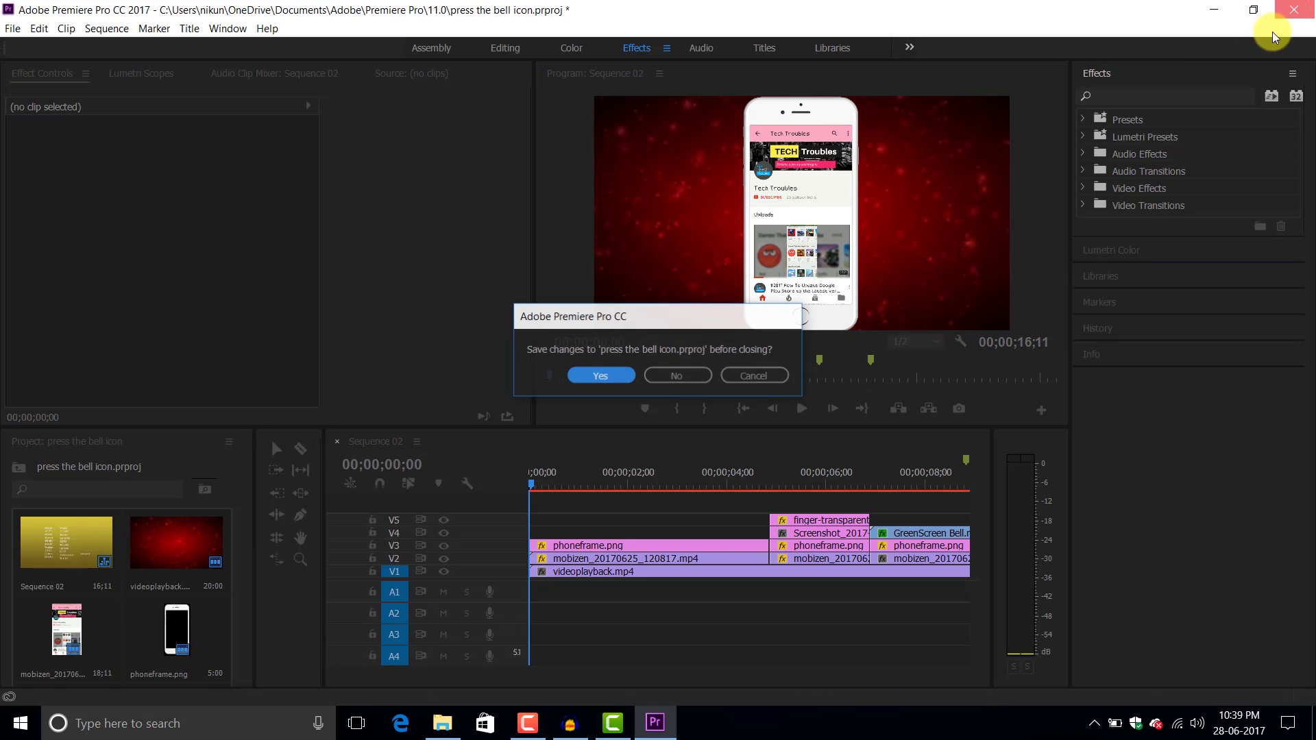
Quit Premiere without saving the project and add a new text document to the desktop.
{"action": "left_click", "coordinate": [672, 375]}
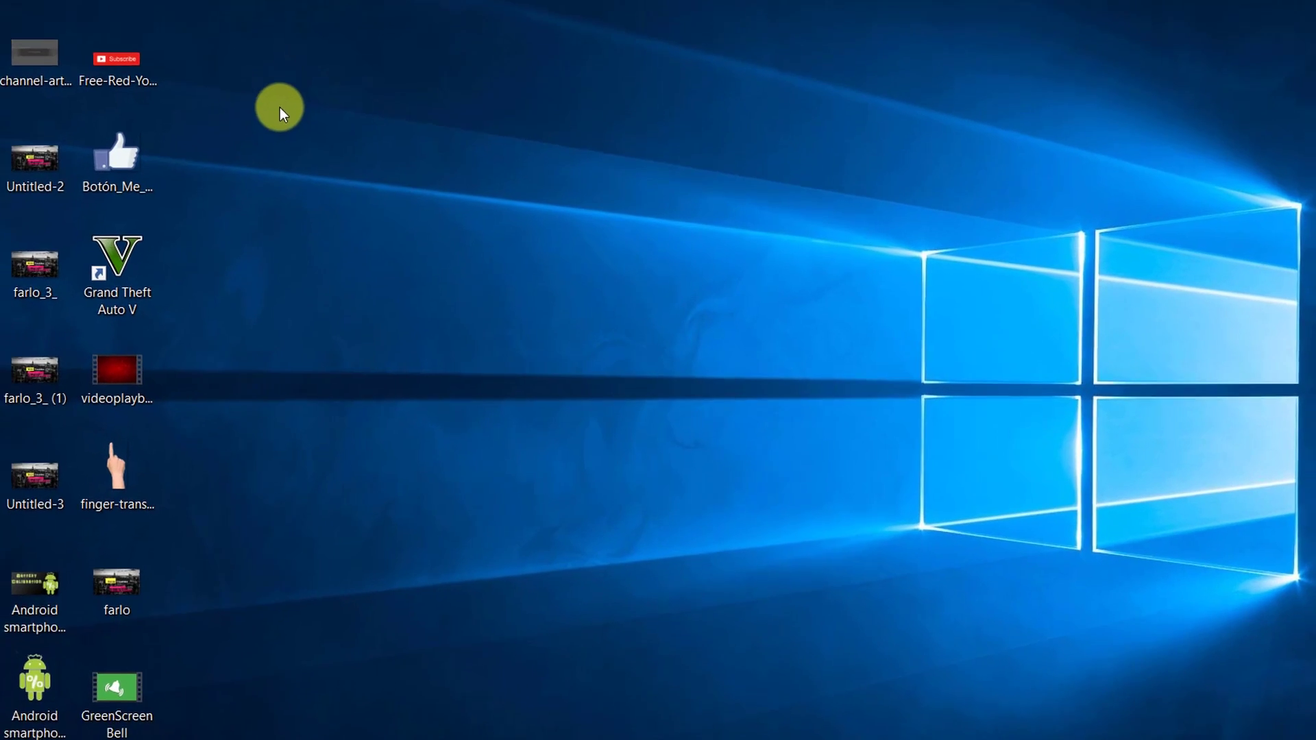
{"action": "right_click", "coordinate": [276, 102]}
{"action": "mouse_move", "coordinate": [357, 401]}
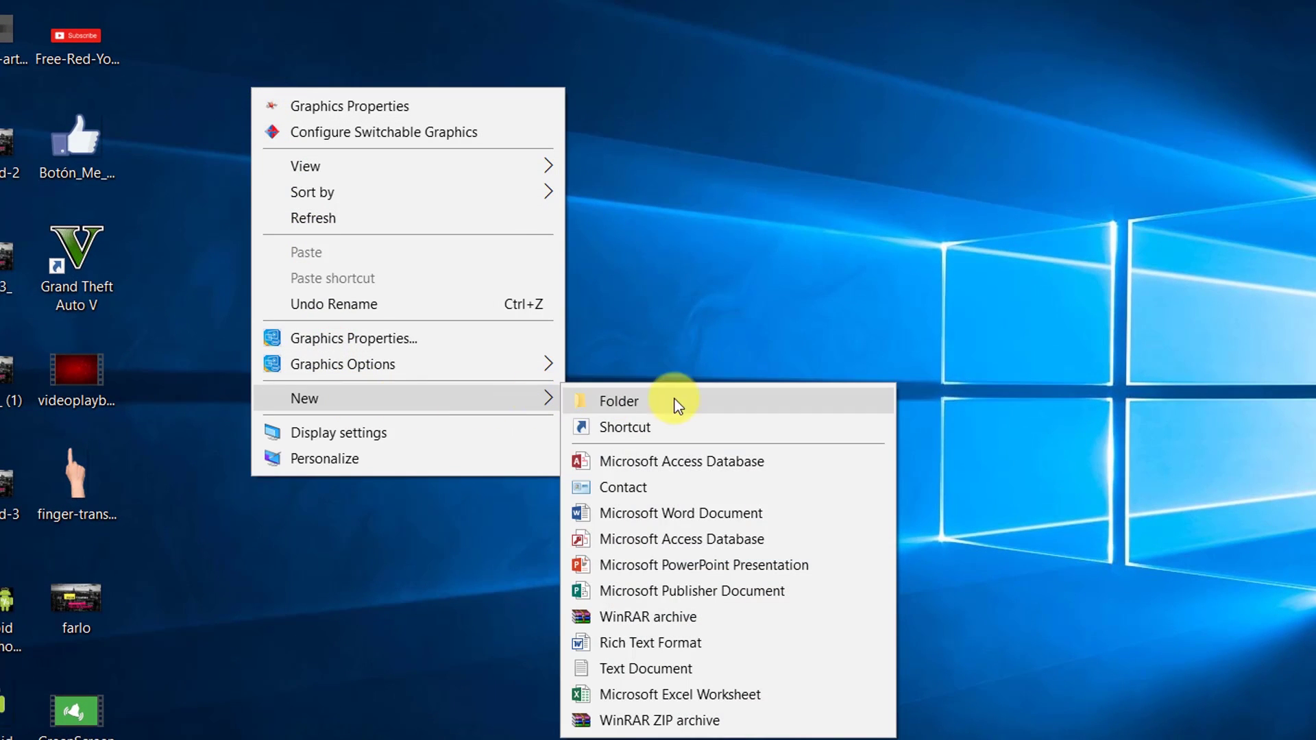
{"action": "left_click", "coordinate": [606, 668]}
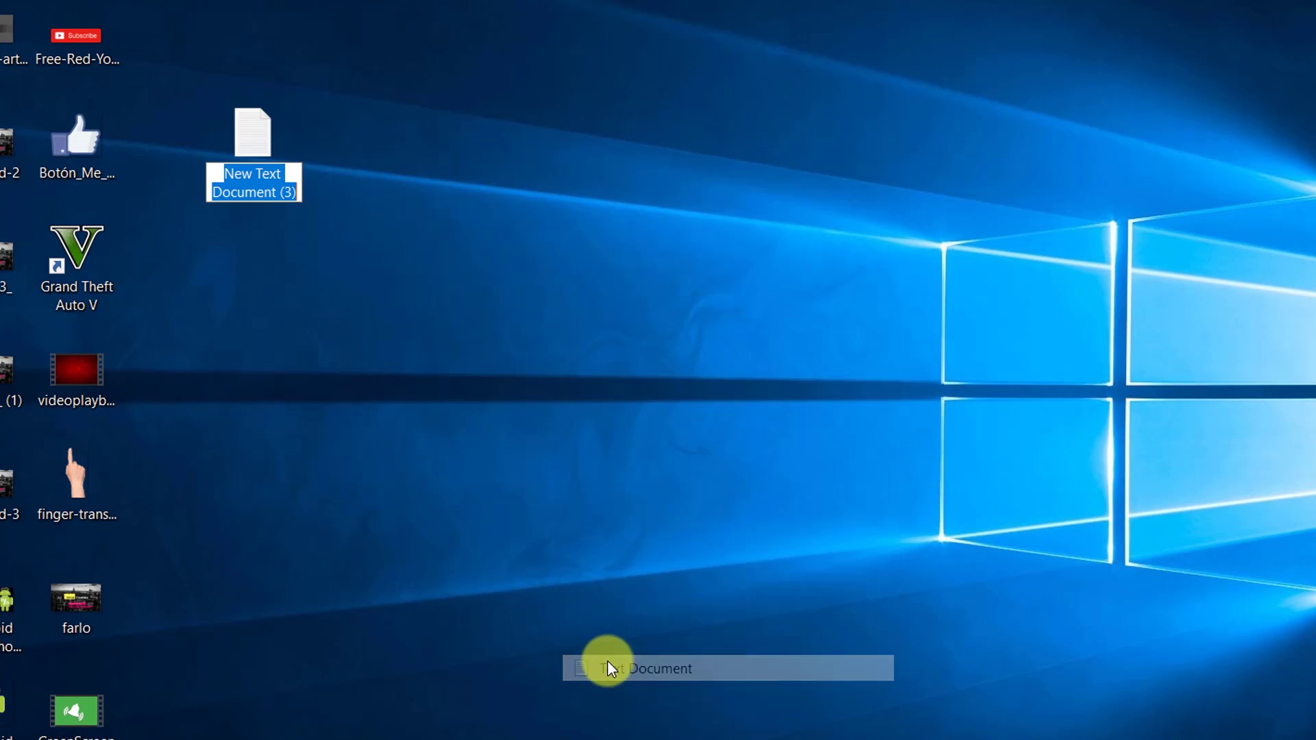
Name the file opencl_supported_cards and fill it with the four OpenCL card names.
{"action": "type", "text": "opencl_supported_cards"}
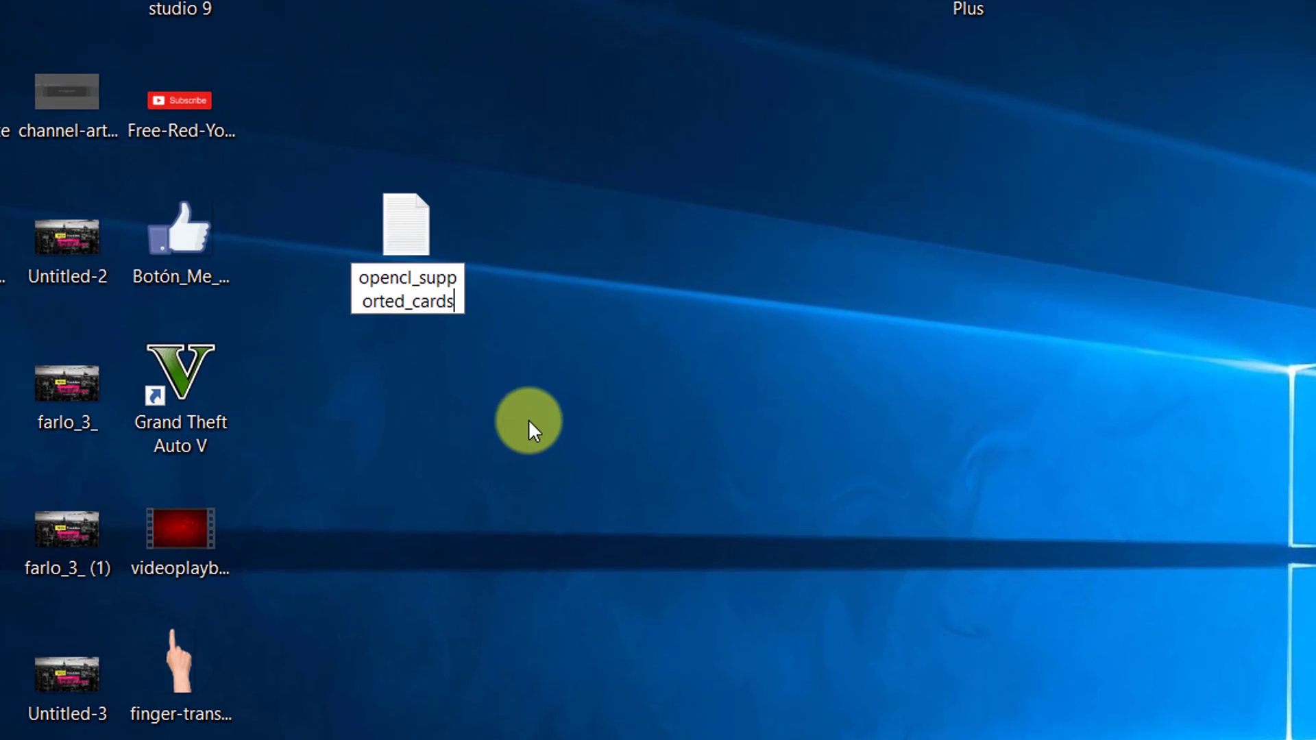
{"action": "key", "text": "Return"}
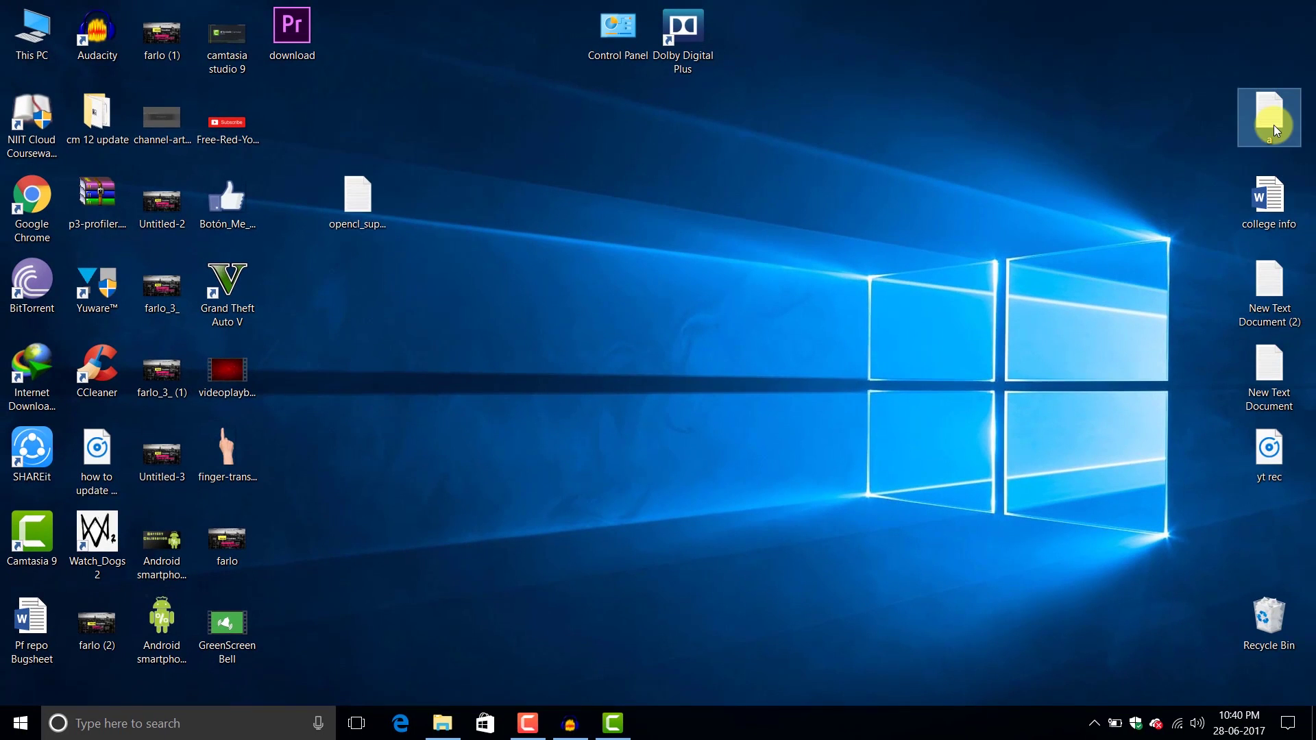
{"action": "double_click", "coordinate": [358, 199]}
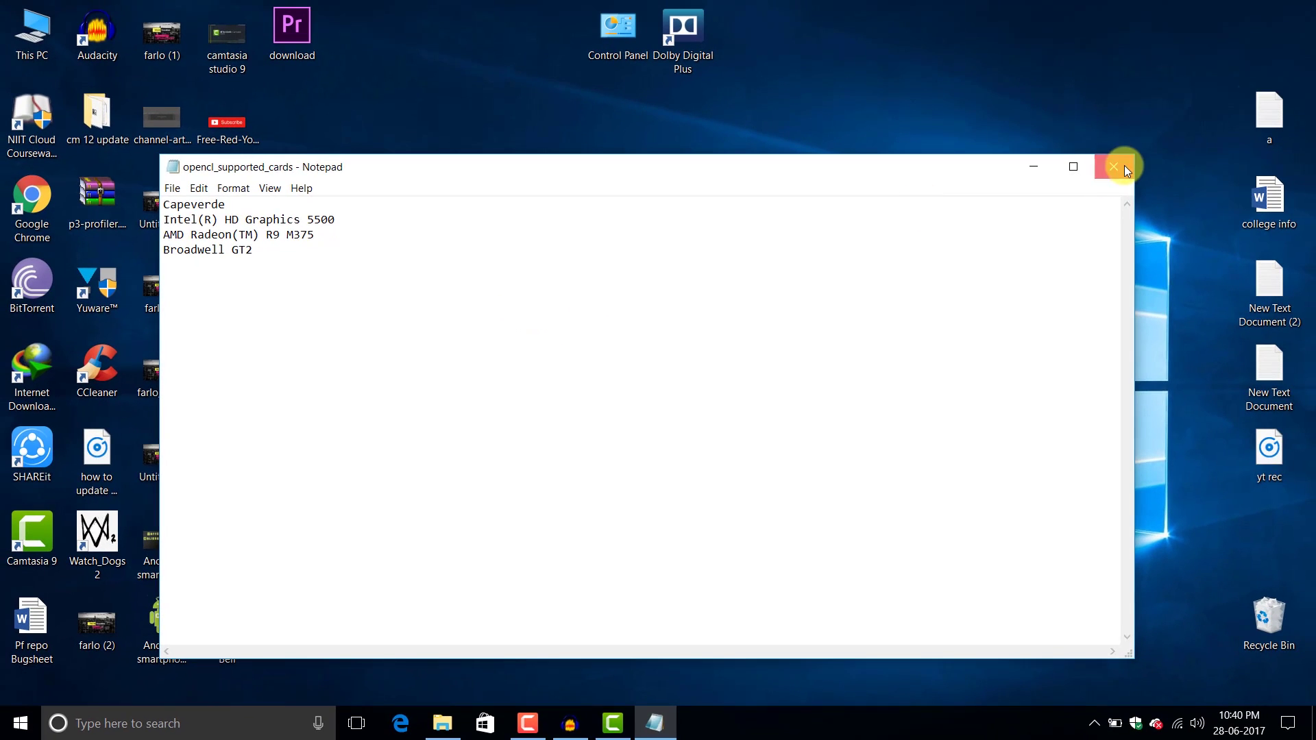
{"action": "left_click", "coordinate": [1123, 166]}
Move opencl_supported_cards into C:\Program Files\Adobe\Adobe Premiere Pro CC 2017 with administrator permission.
{"action": "right_click", "coordinate": [339, 210]}
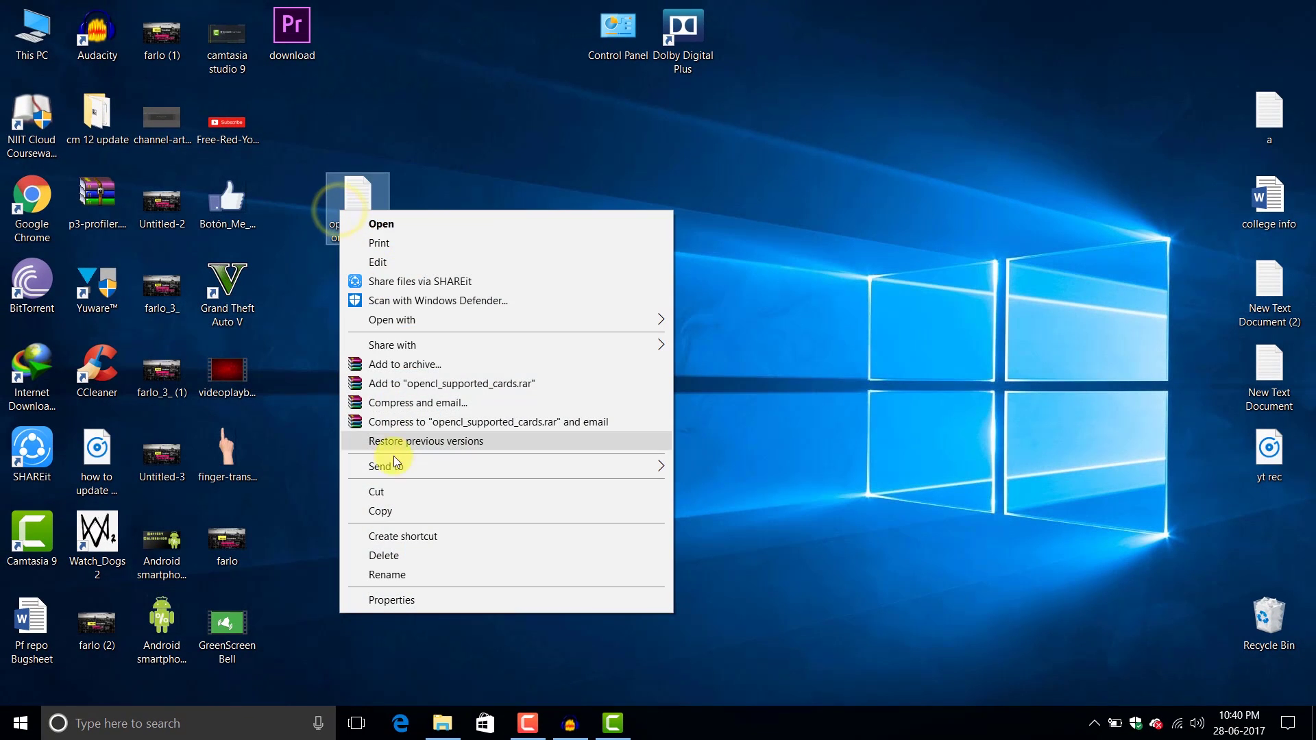
{"action": "left_click", "coordinate": [387, 492]}
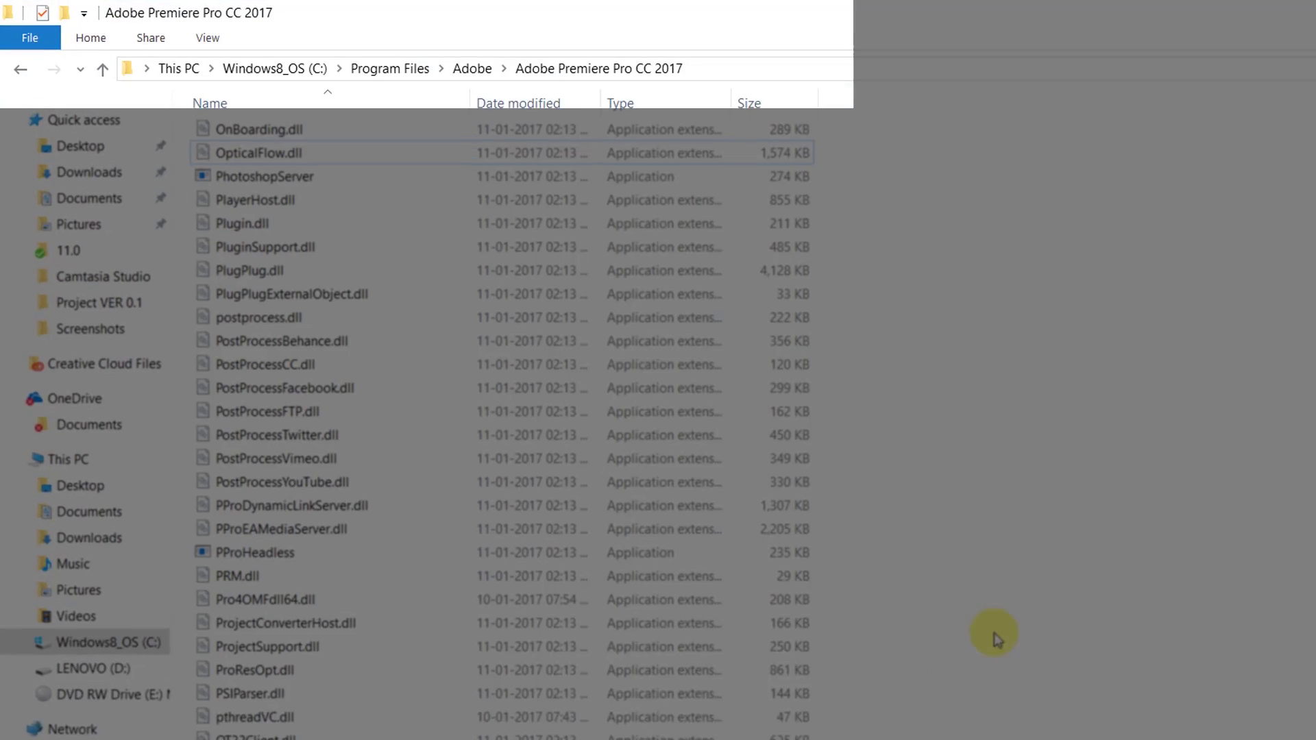
{"action": "right_click", "coordinate": [1051, 542]}
{"action": "left_click", "coordinate": [1148, 375]}
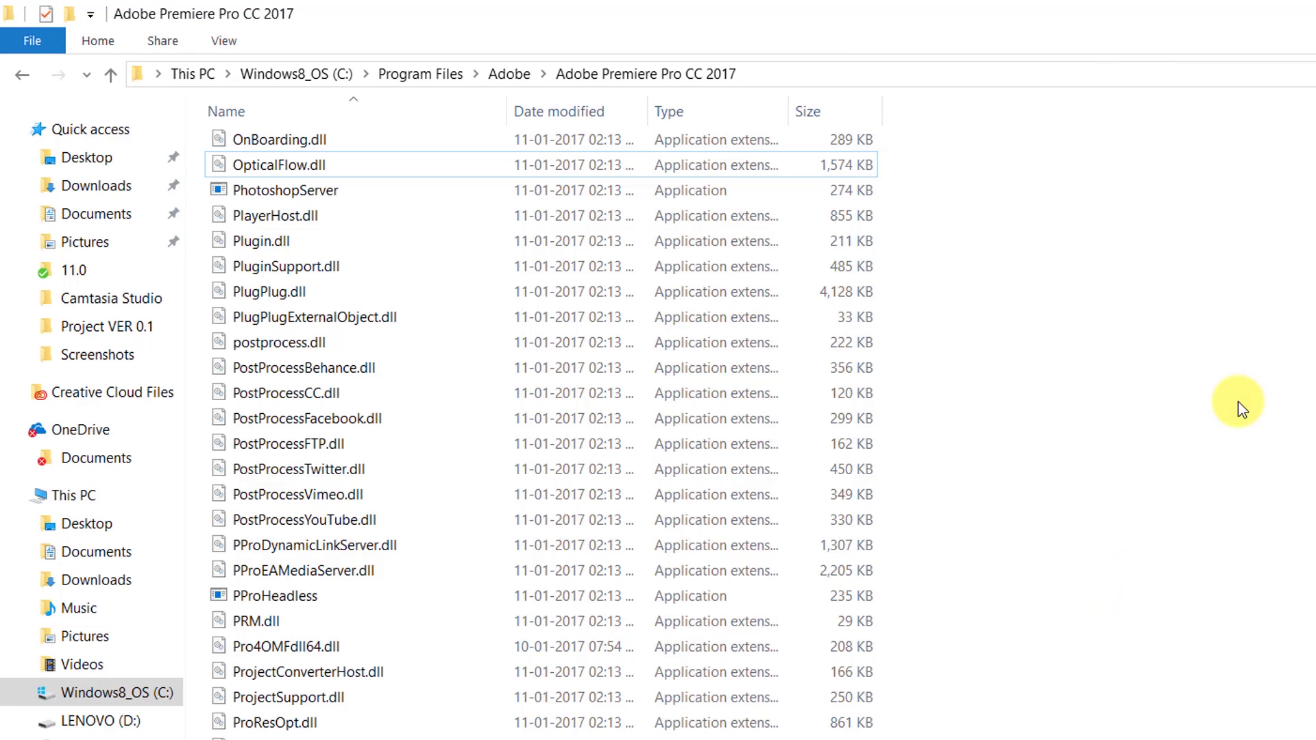
{"action": "left_click", "coordinate": [432, 388]}
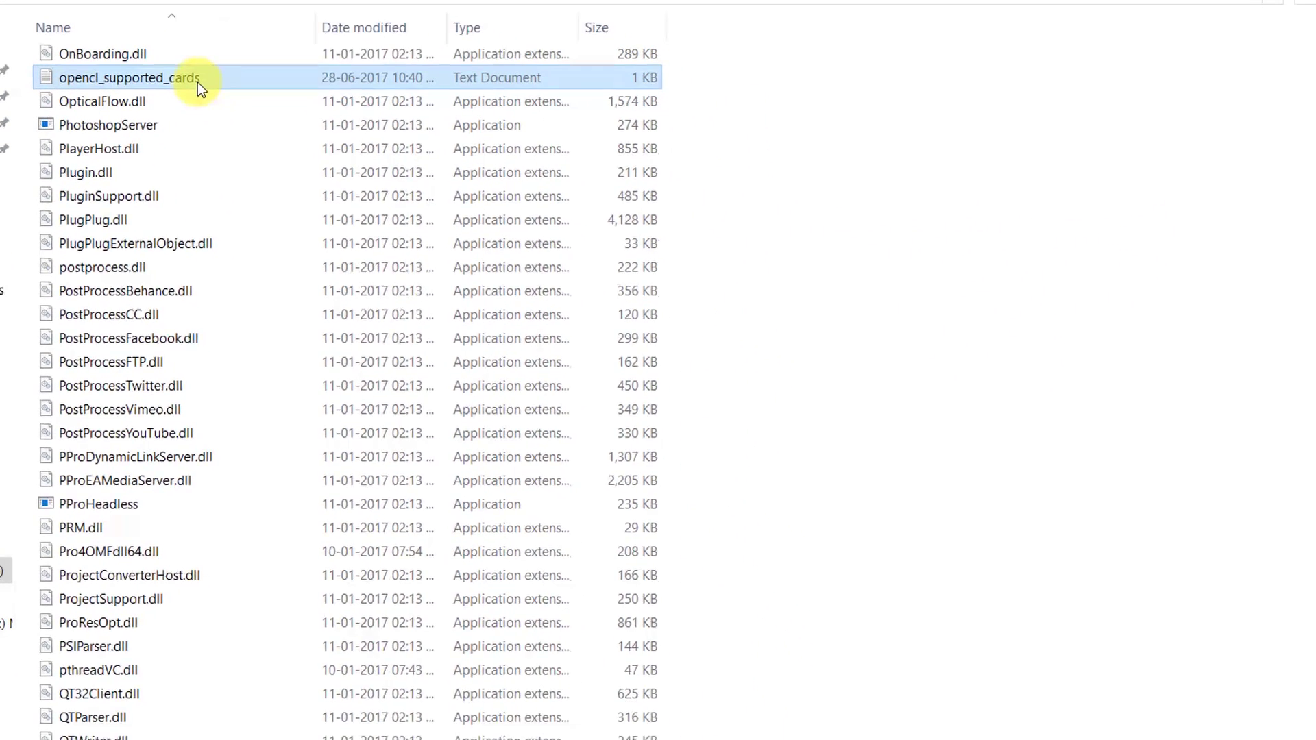
Open the moved file to verify its card list, then close it and the folder.
{"action": "double_click", "coordinate": [198, 82]}
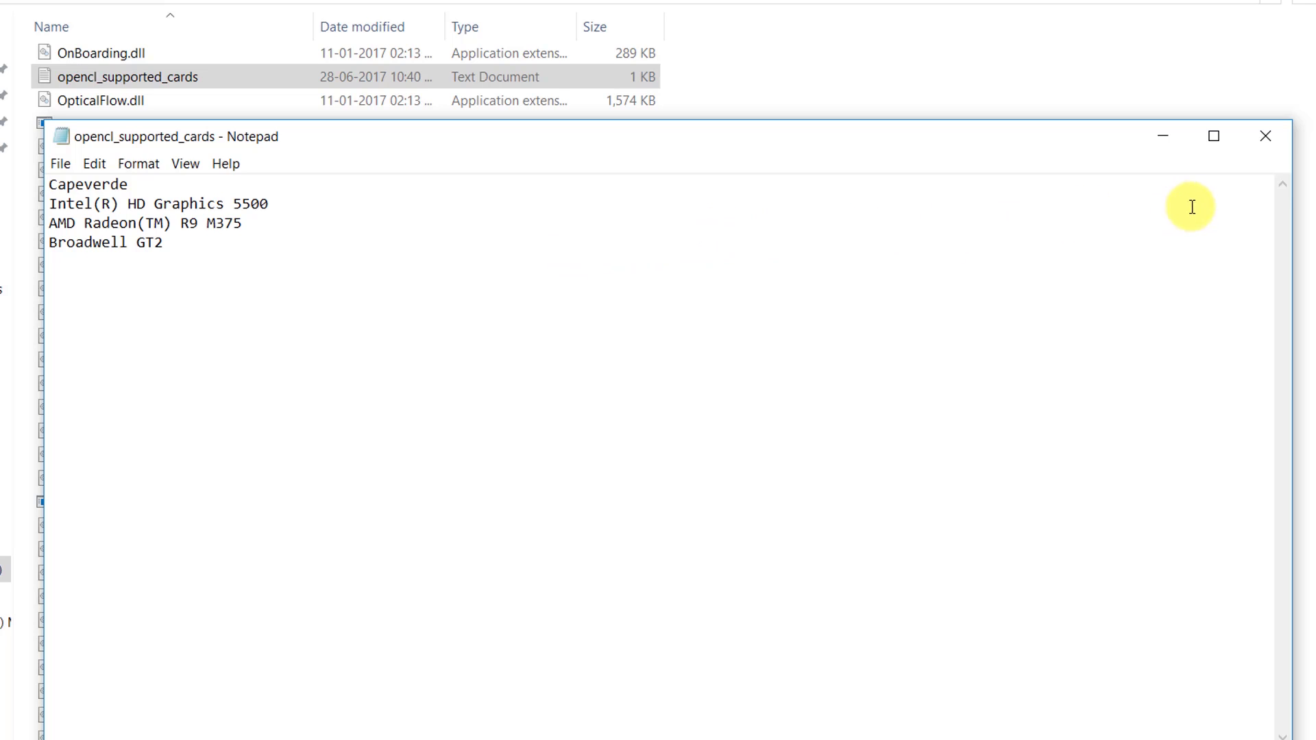
{"action": "left_click", "coordinate": [1266, 136]}
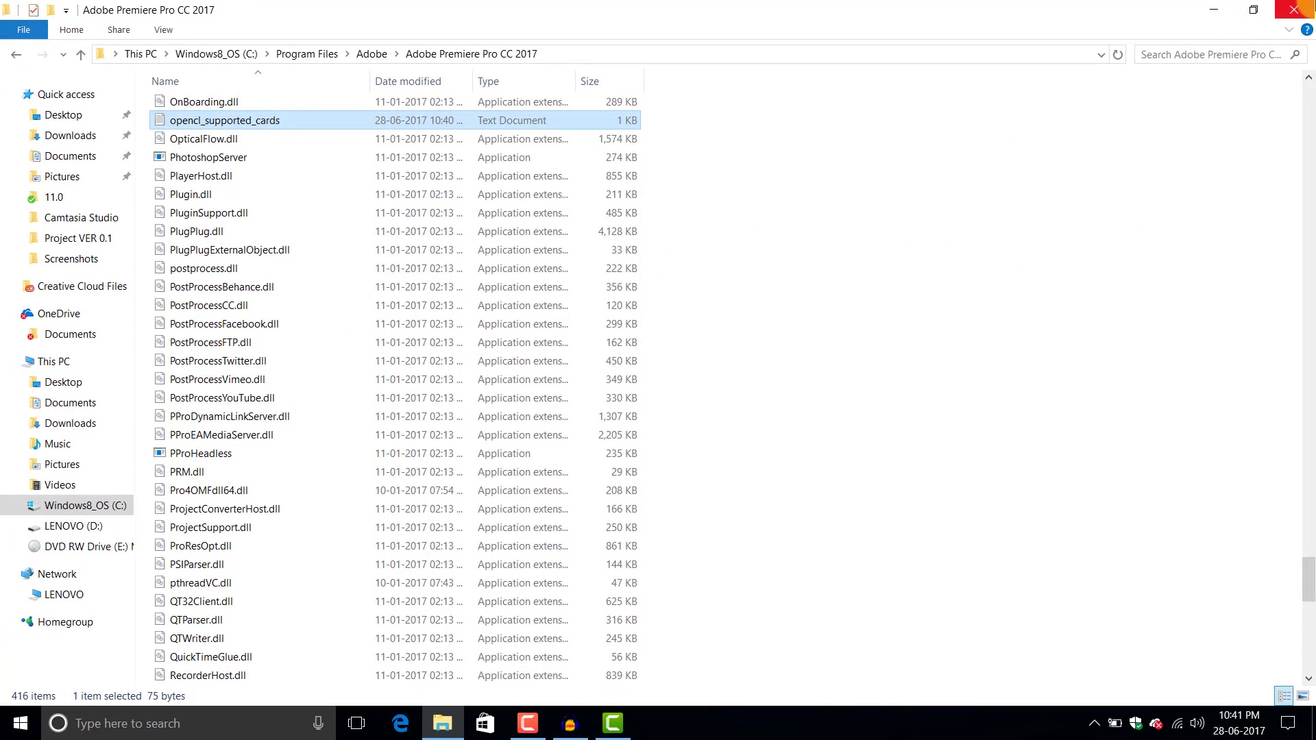
{"action": "left_click", "coordinate": [1307, 7]}
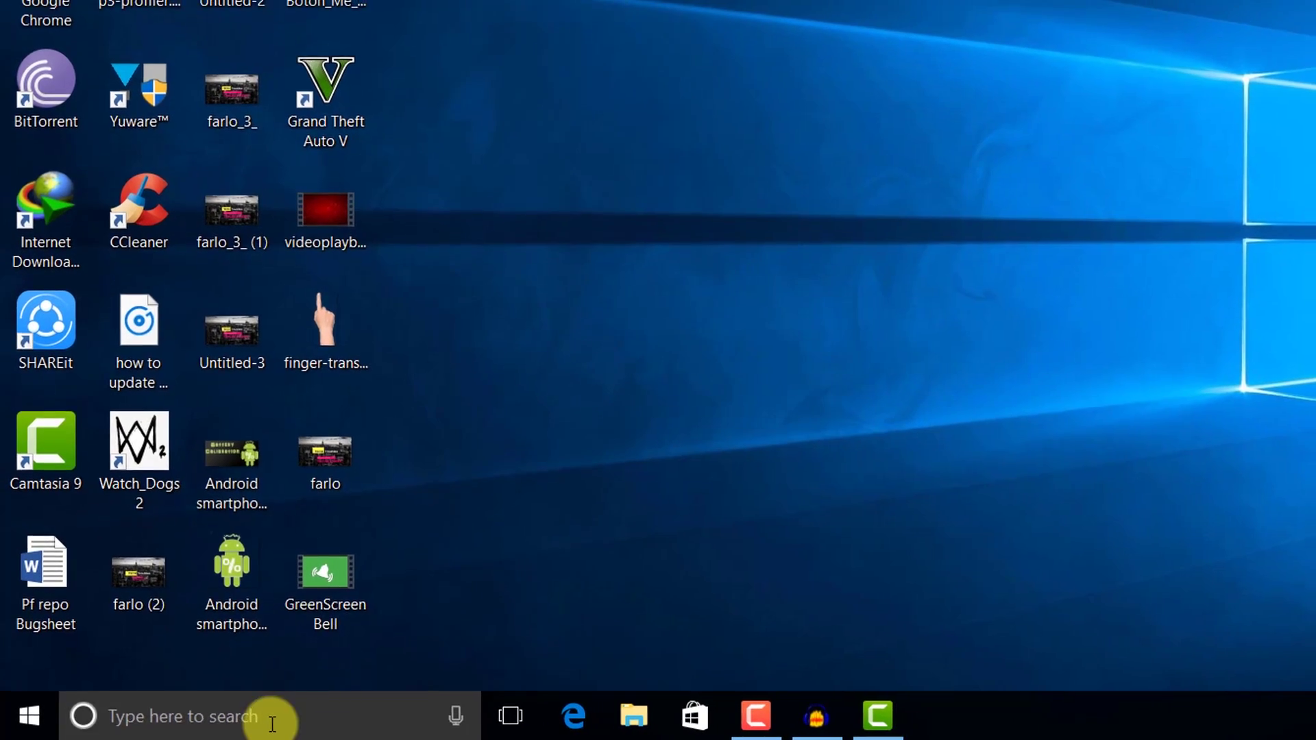
Search Windows for regedit and launch Registry Editor.
{"action": "left_click", "coordinate": [185, 725]}
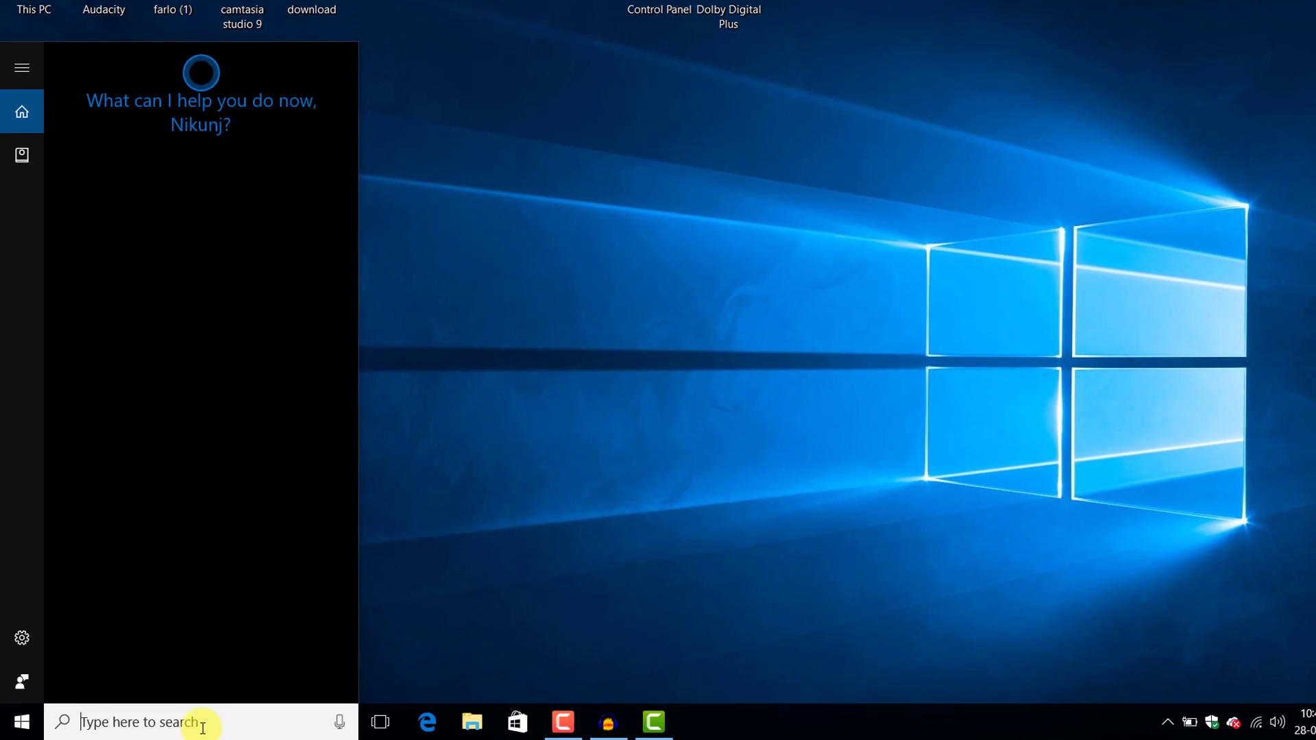
{"action": "type", "text": "reg"}
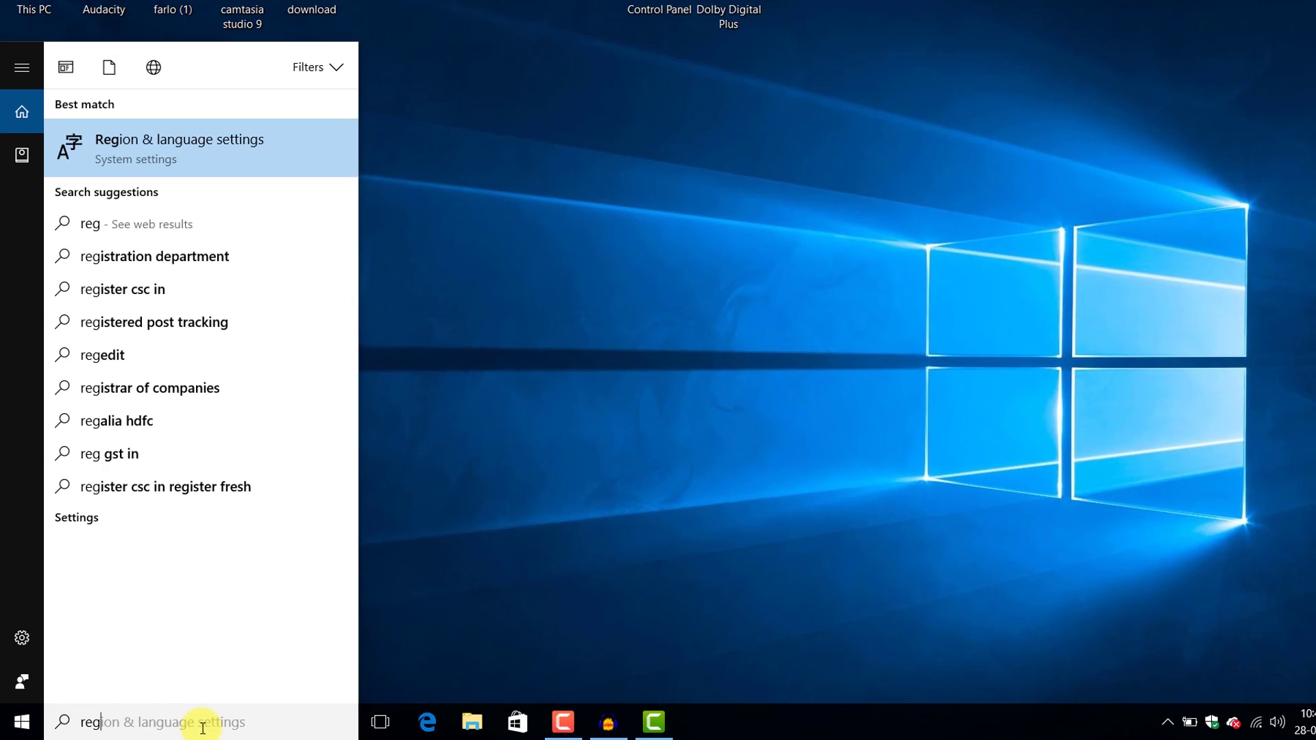
{"action": "type", "text": "ed"}
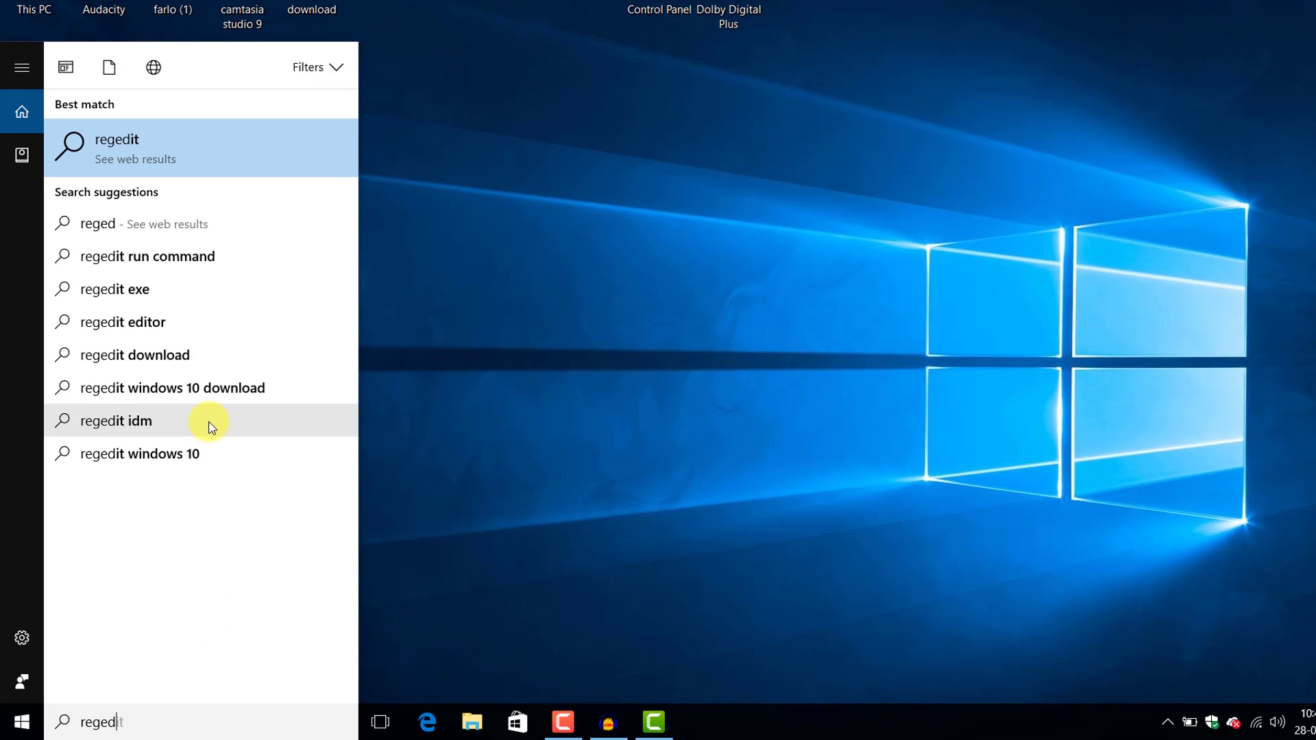
{"action": "type", "text": "i"}
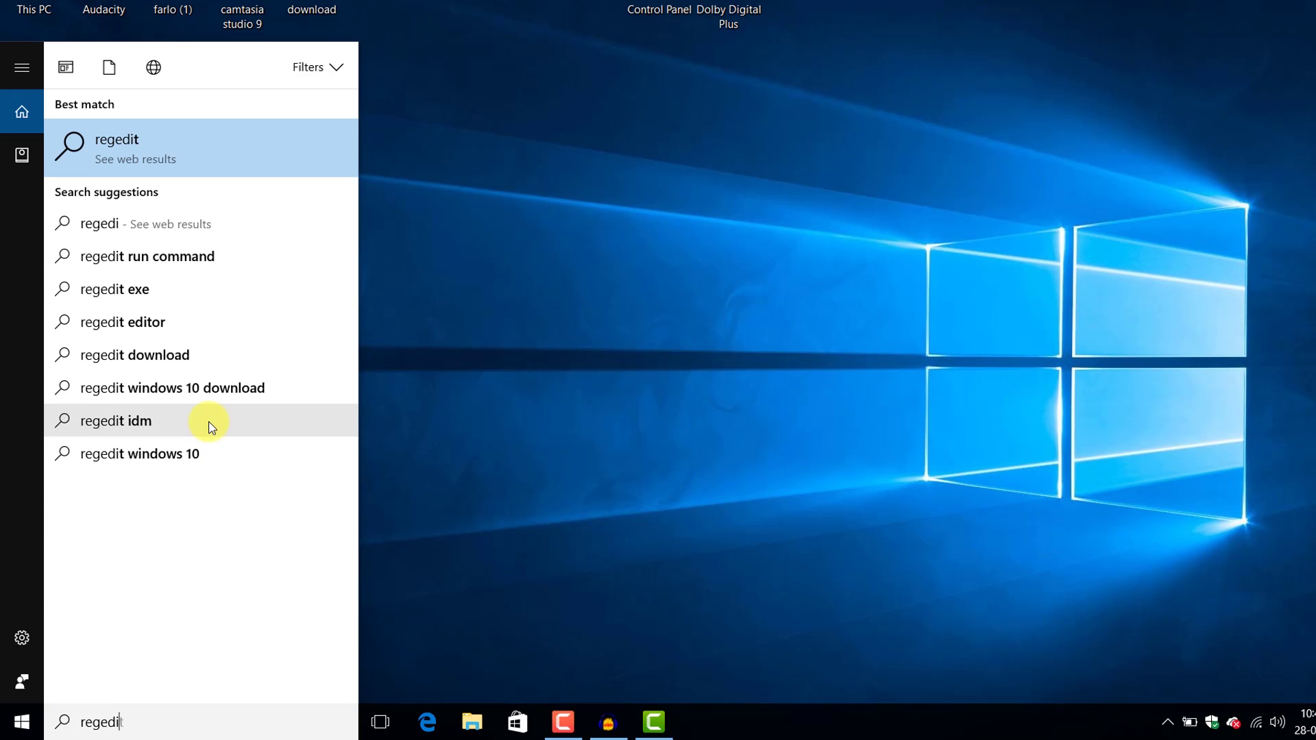
{"action": "type", "text": "t"}
{"action": "key", "text": "Return"}
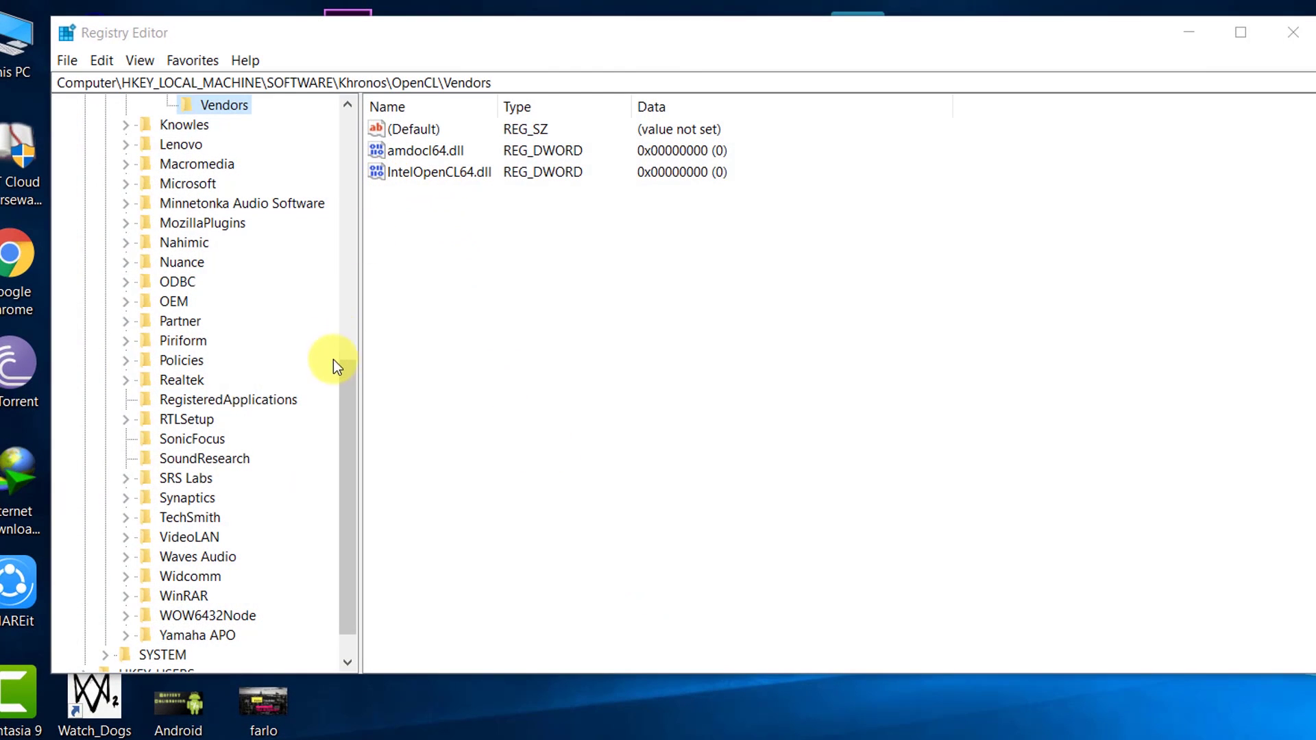
Navigate the registry tree to the Khronos\OpenCL\Vendors key.
{"action": "left_click_drag", "start_coordinate": [342, 384], "coordinate": [339, 223]}
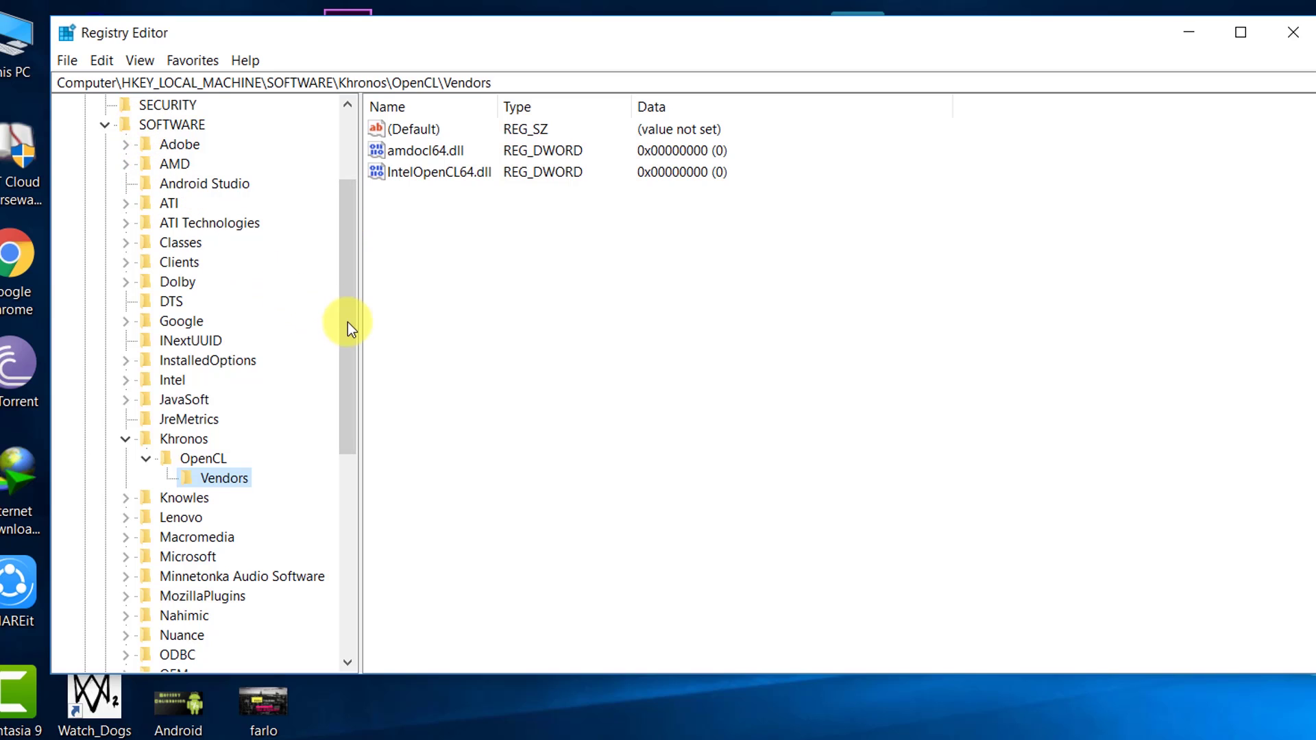
{"action": "left_click_drag", "start_coordinate": [347, 322], "coordinate": [356, 251]}
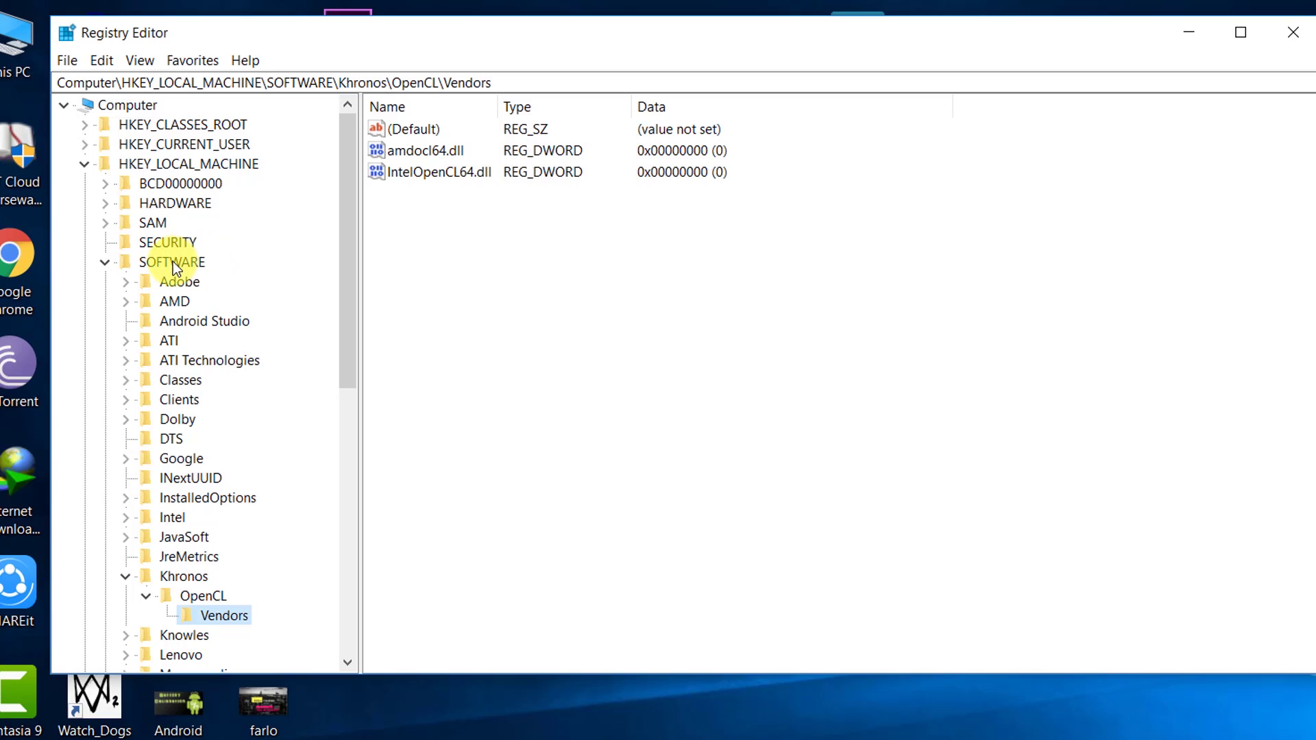
{"action": "left_click", "coordinate": [170, 577]}
{"action": "left_click", "coordinate": [196, 597]}
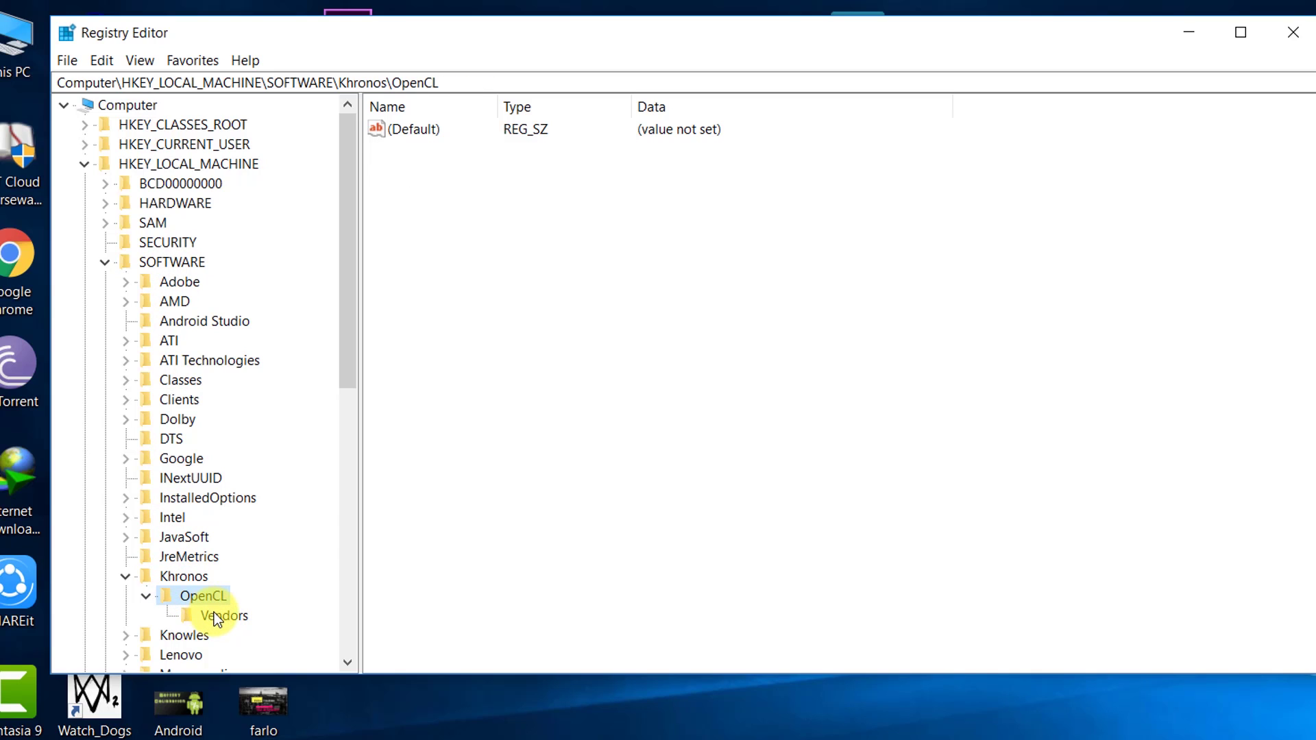
{"action": "left_click", "coordinate": [223, 617]}
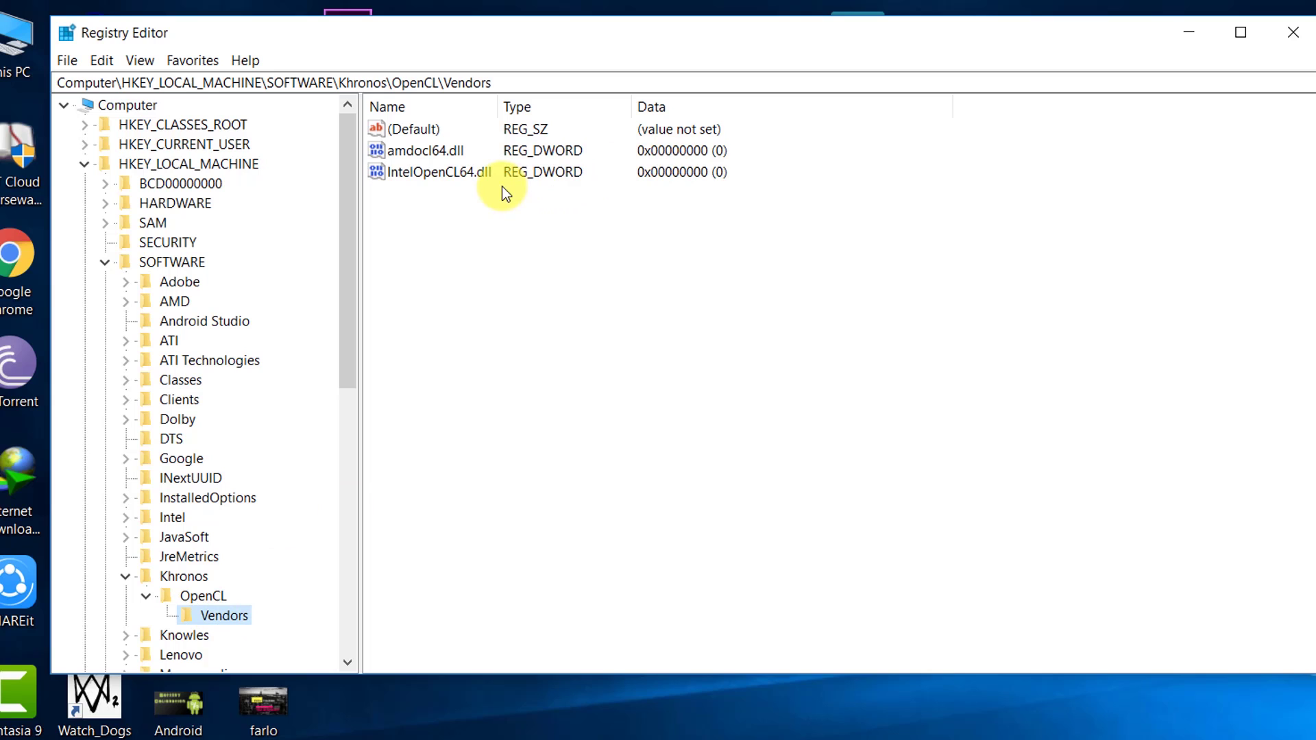
Change the IntelOpenCL64.dll value data from 0 to 1 and close Registry Editor.
{"action": "left_click", "coordinate": [454, 174]}
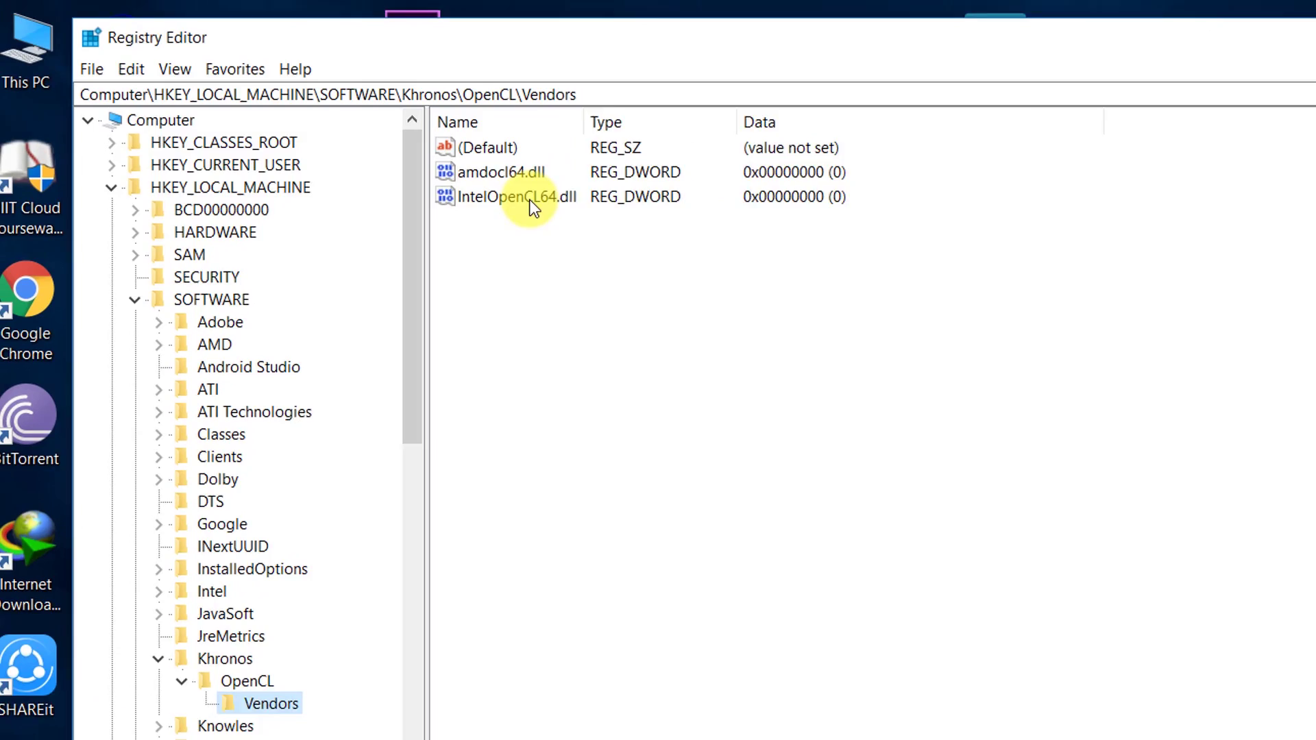
{"action": "double_click", "coordinate": [450, 173]}
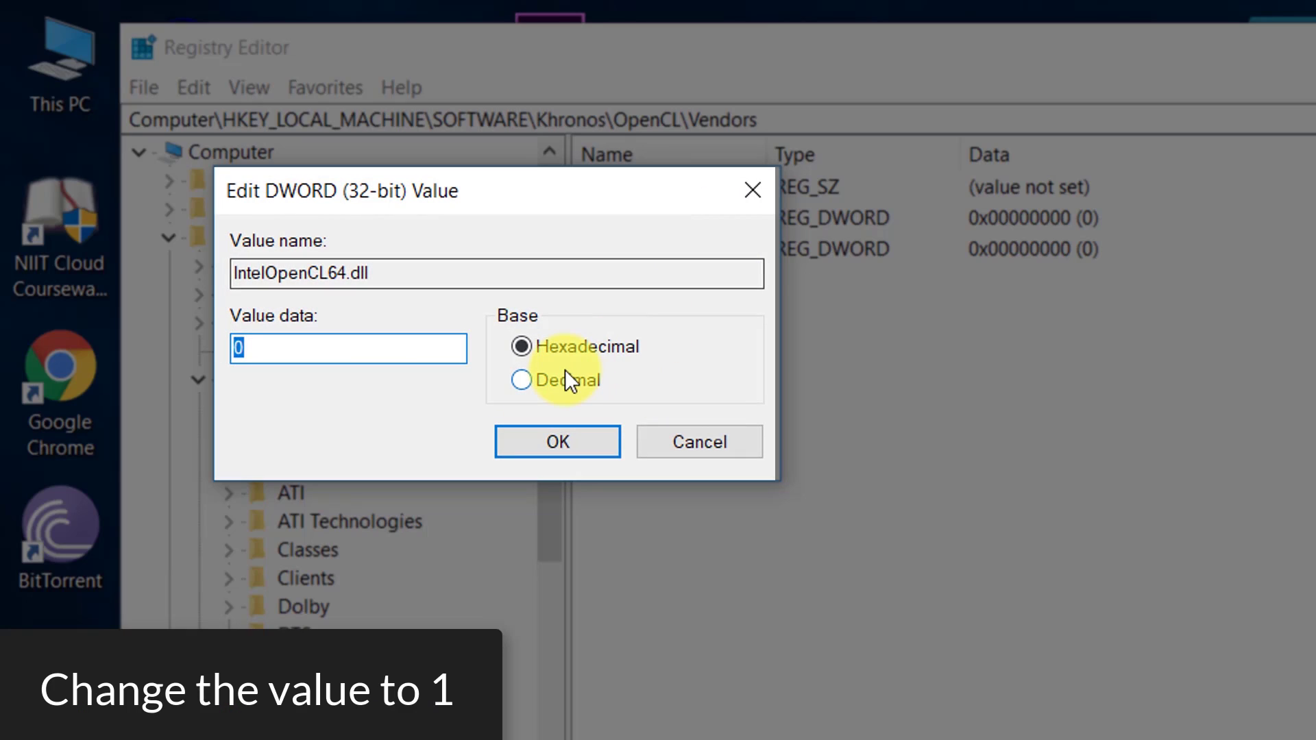
{"action": "type", "text": "1"}
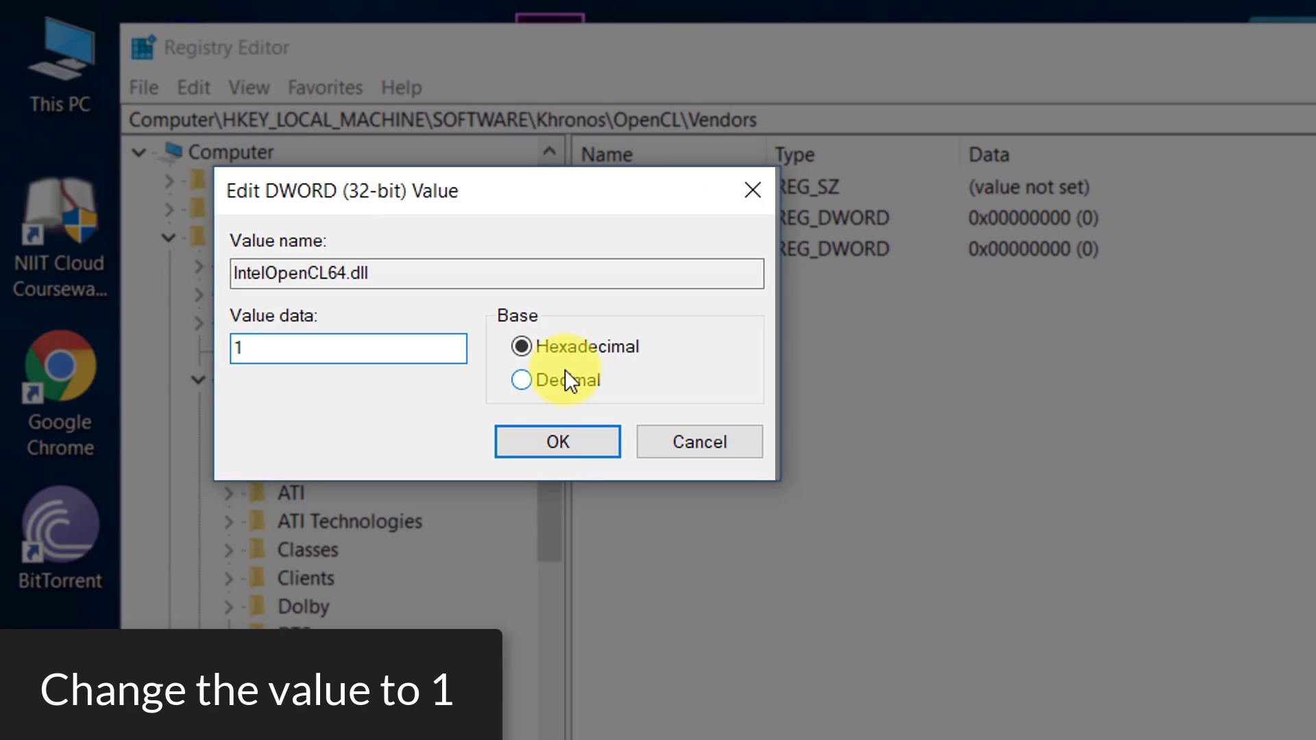
{"action": "left_click", "coordinate": [567, 449]}
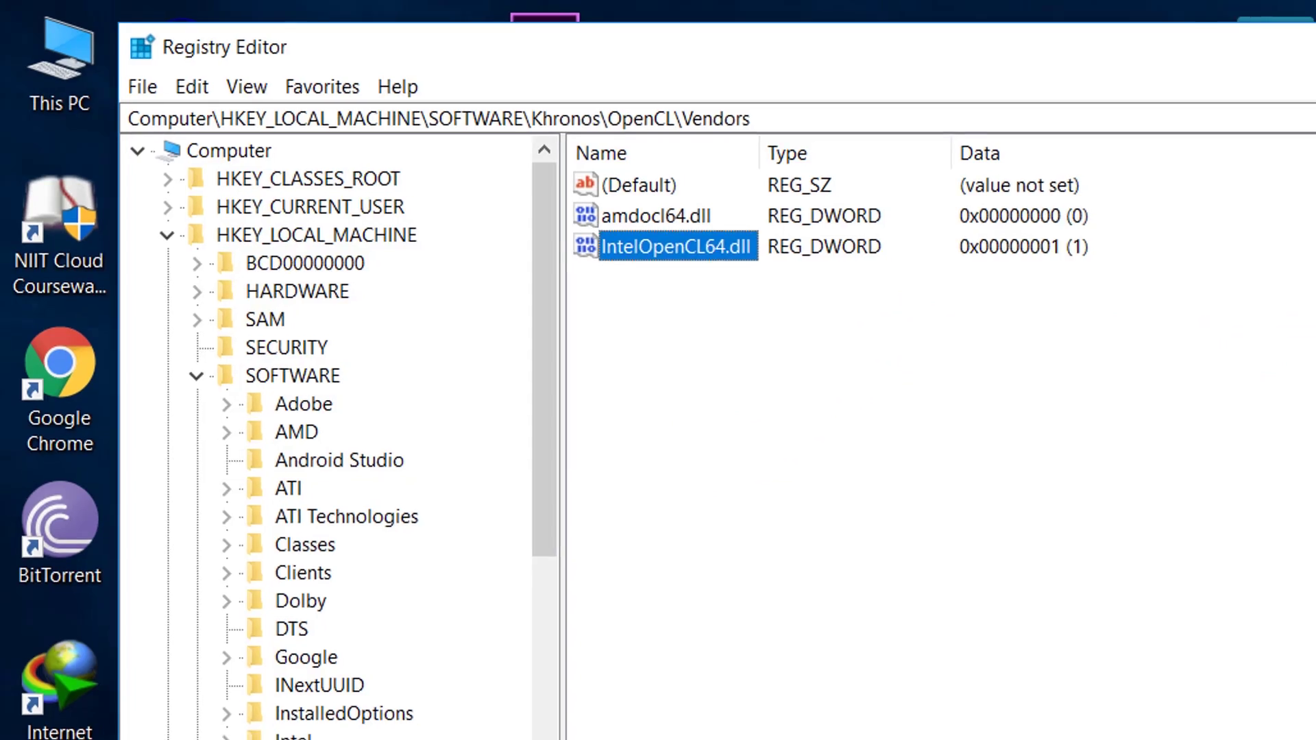
{"action": "key", "text": "alt+F4"}
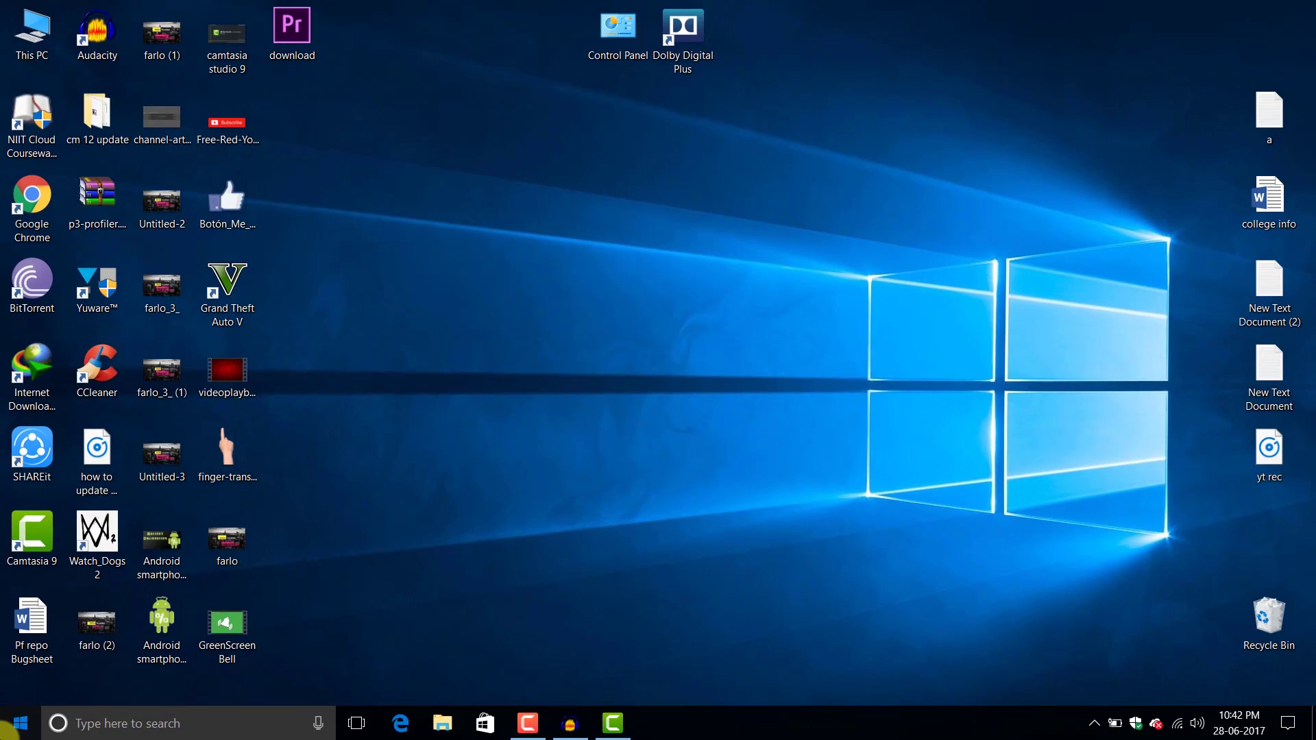
Open File Explorer at C:\Program Files\Adobe\Adobe Premiere Pro CC 2017 and bring up its folder menu.
{"action": "left_click", "coordinate": [9, 730]}
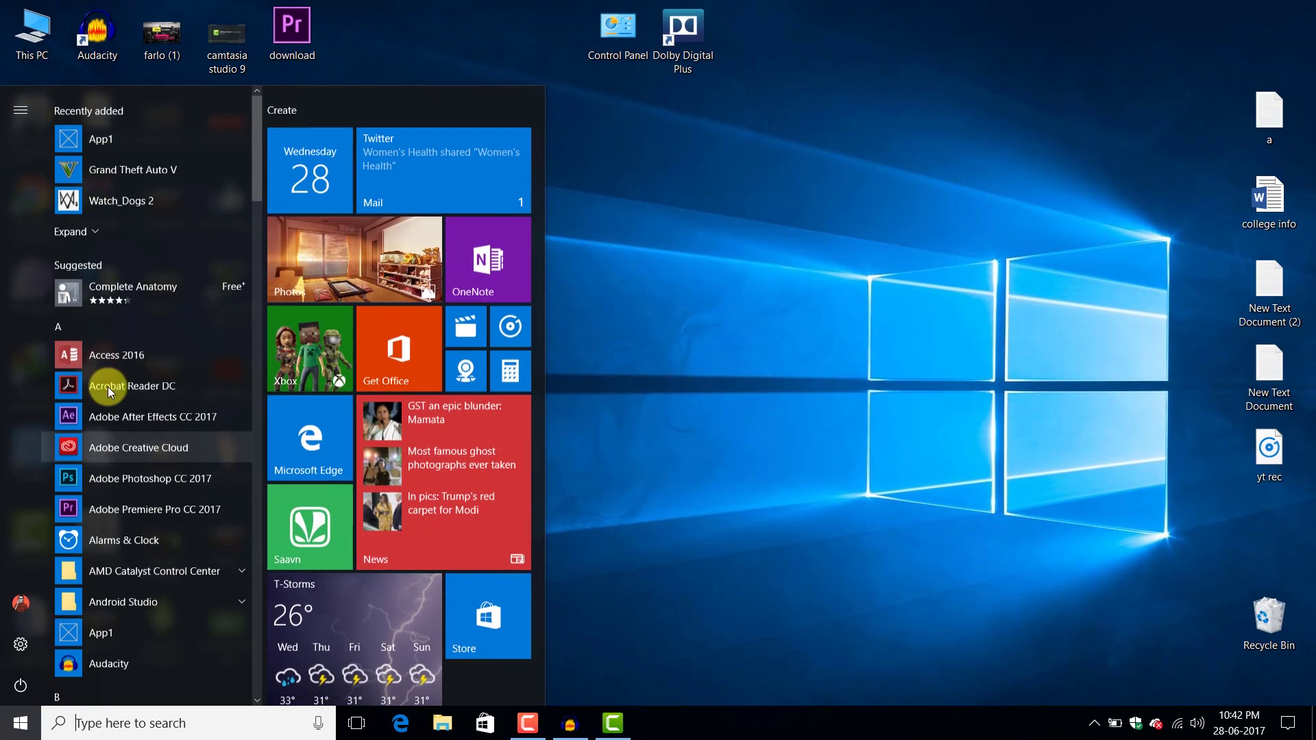
{"action": "left_click", "coordinate": [693, 515]}
{"action": "left_click", "coordinate": [434, 717]}
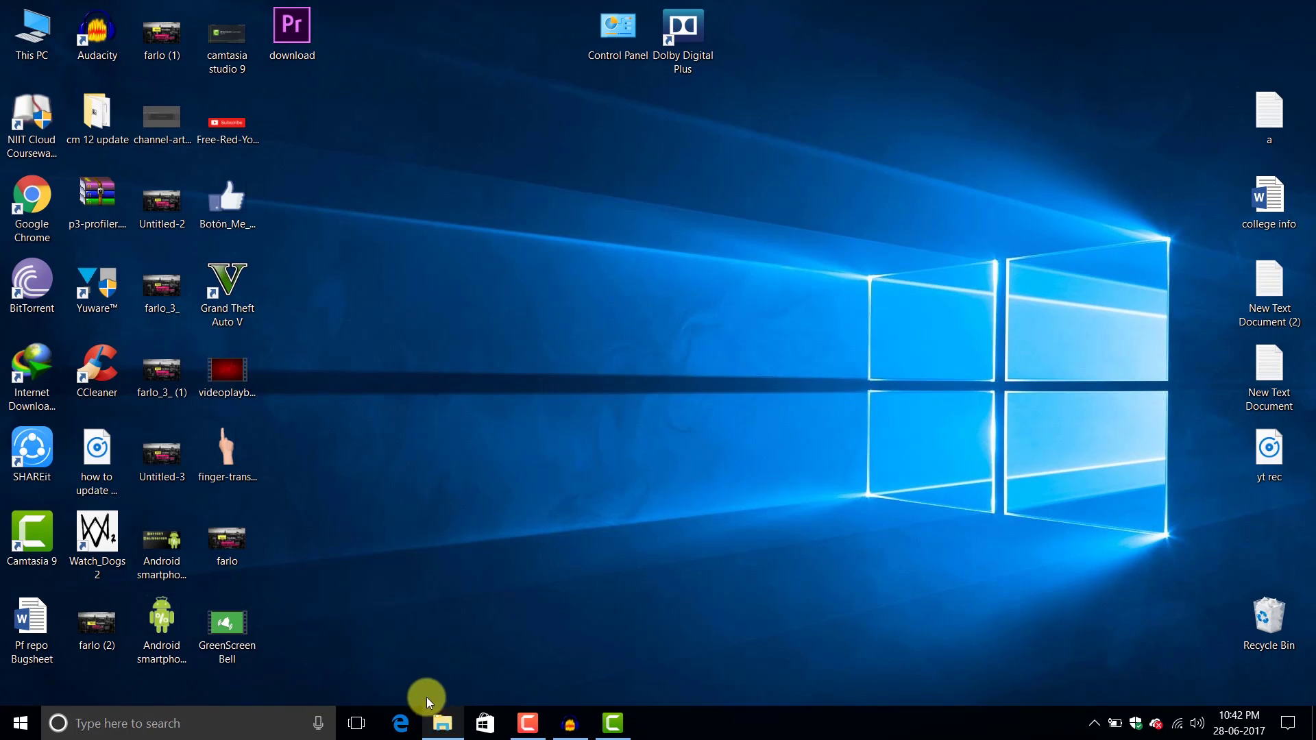
{"action": "left_click", "coordinate": [86, 508]}
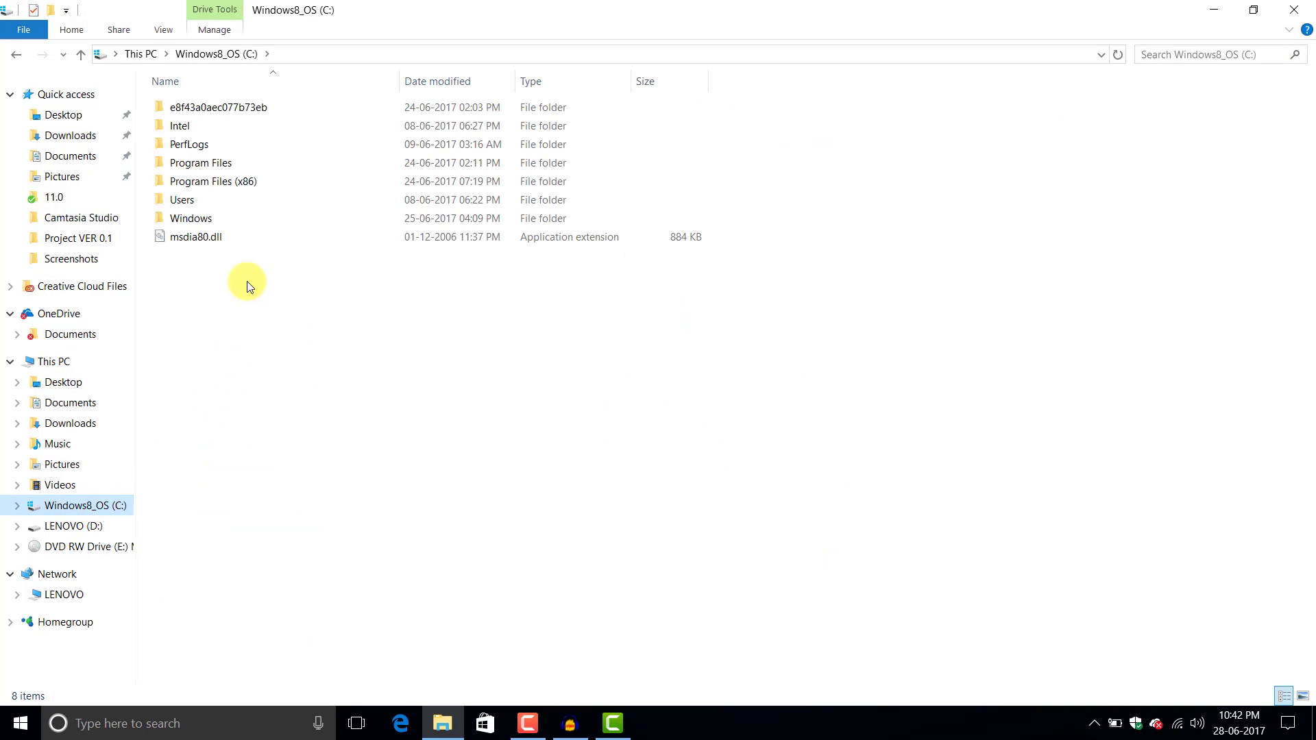
{"action": "double_click", "coordinate": [230, 169]}
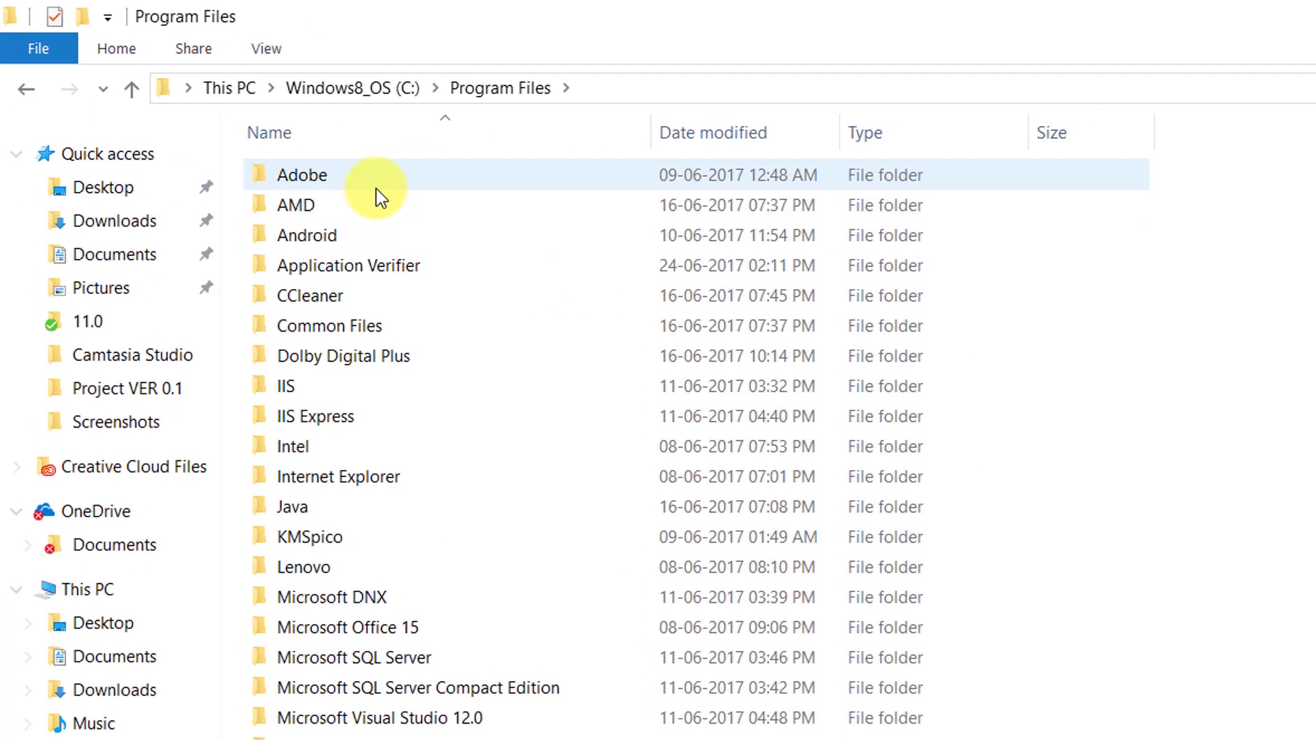
{"action": "double_click", "coordinate": [377, 173]}
{"action": "double_click", "coordinate": [385, 234]}
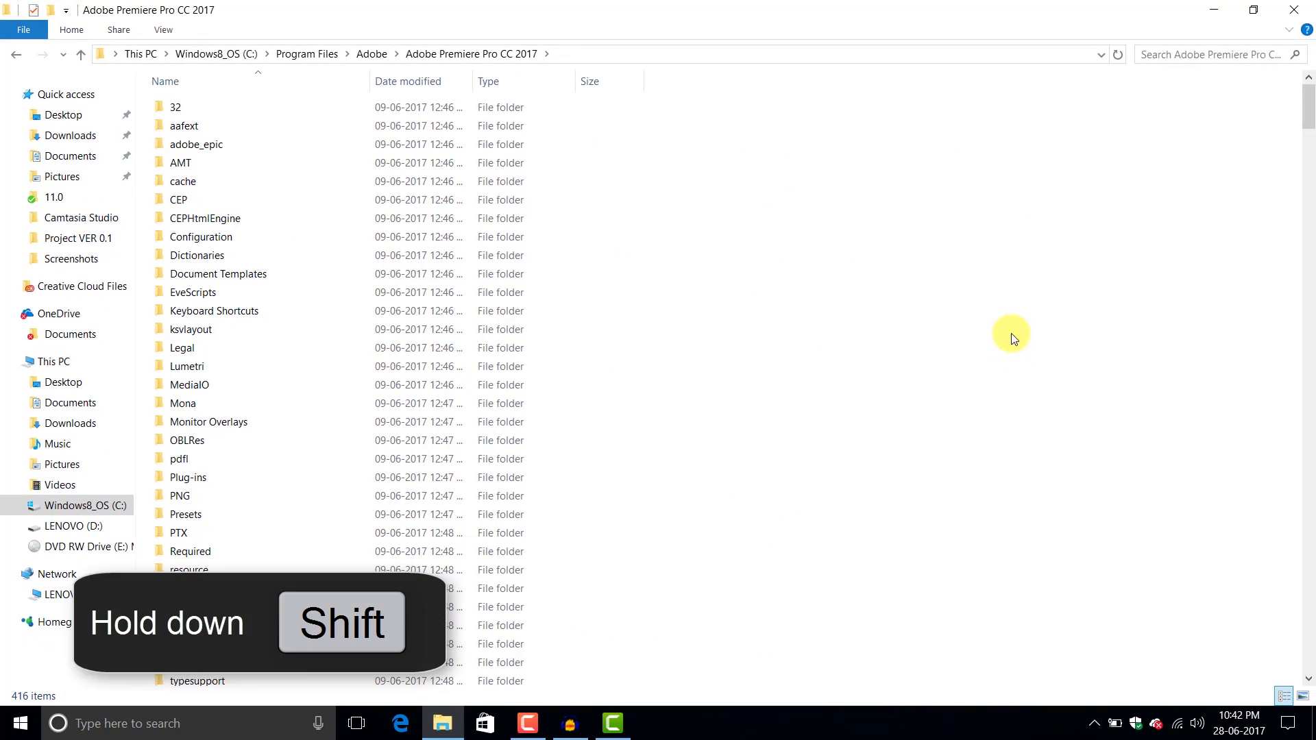
{"action": "right_click", "coordinate": [1011, 333], "text": "shift"}
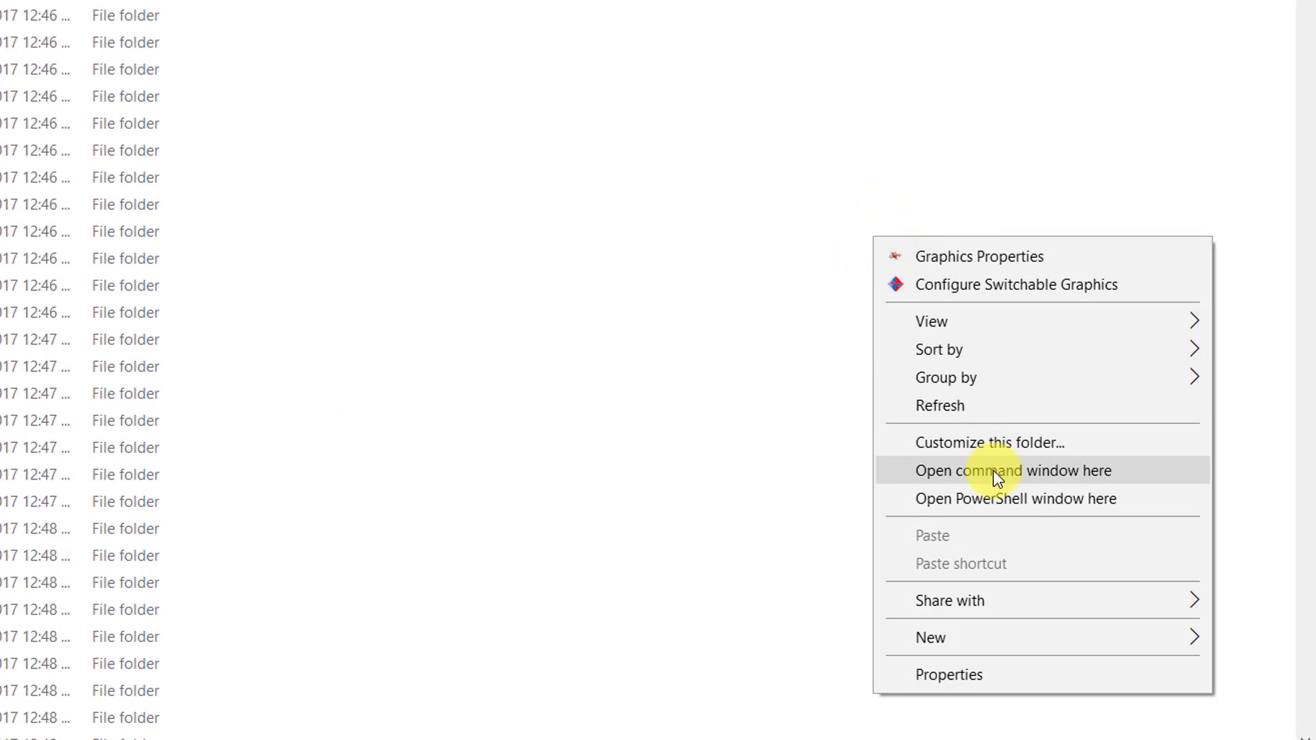
Run GPUSniffer in the Premiere folder, confirming one OpenCL device (Capeverde, 3072MB), then close Command Prompt.
{"action": "left_click", "coordinate": [993, 470]}
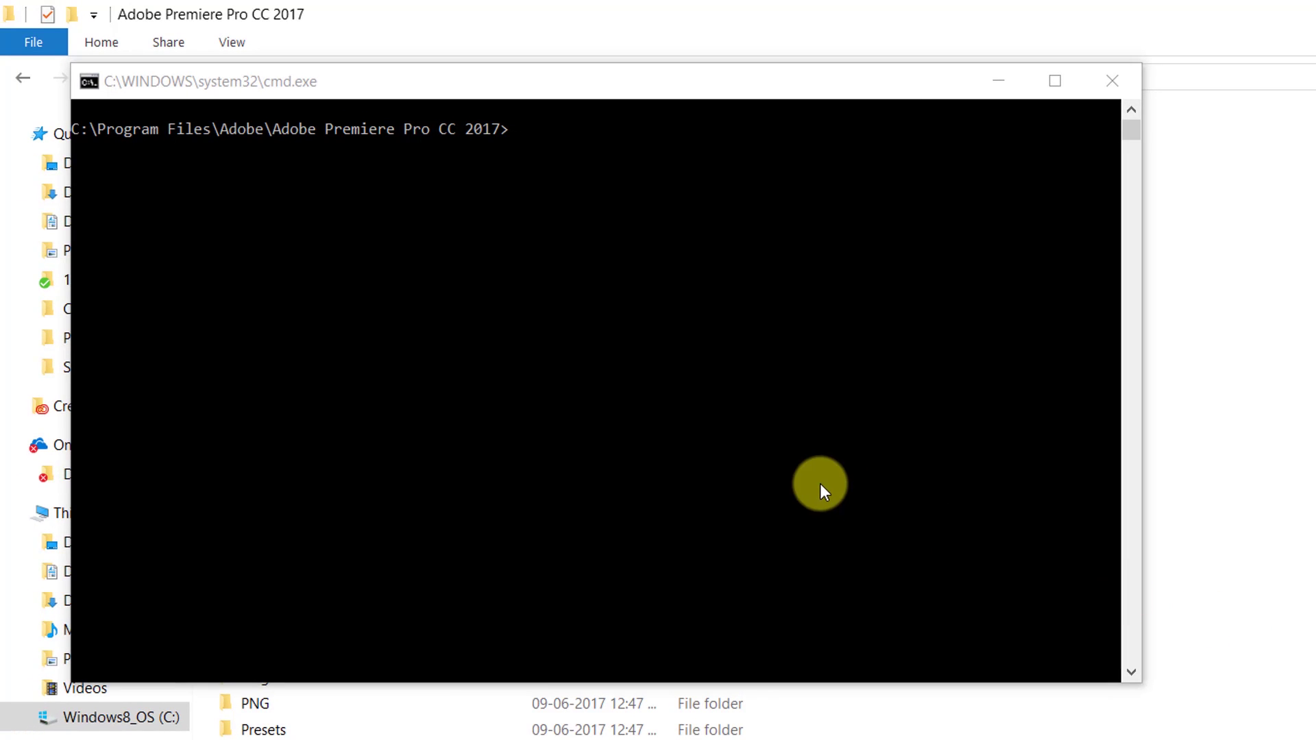
{"action": "left_click", "coordinate": [822, 488]}
{"action": "type", "text": "GPUSnif"}
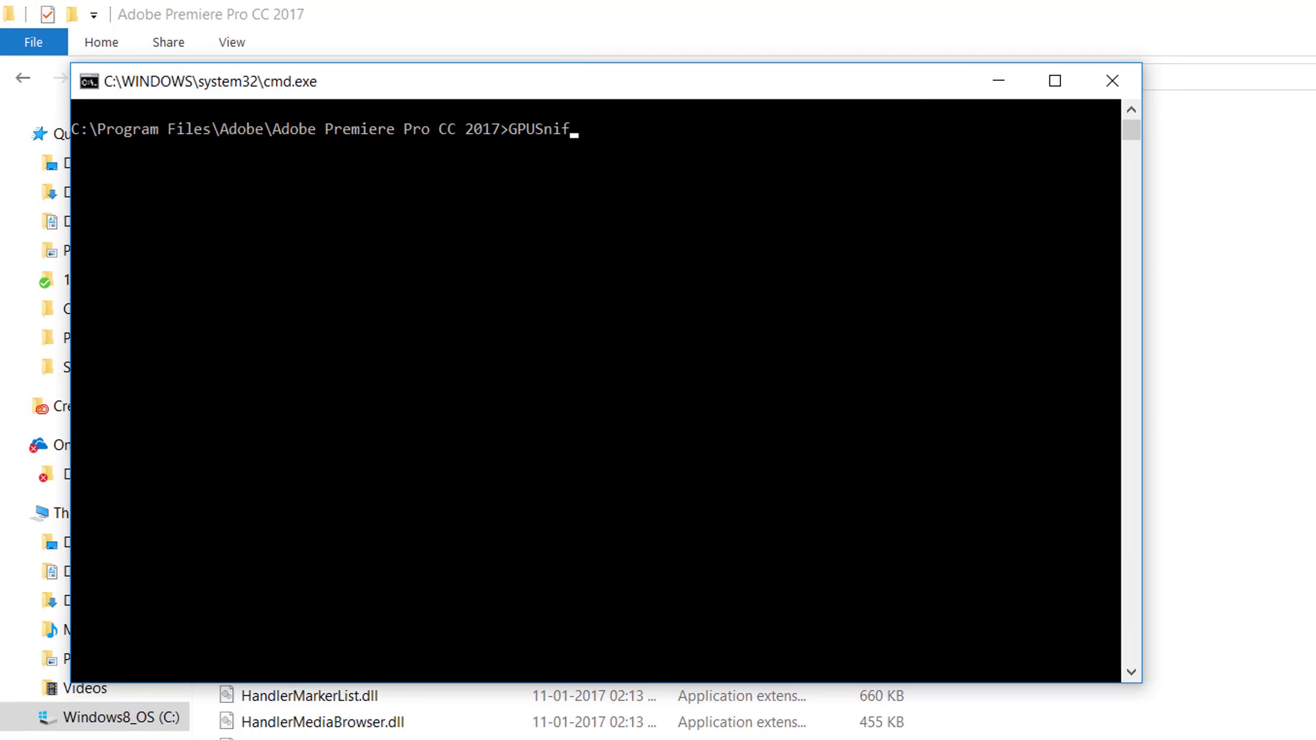
{"action": "type", "text": "fer"}
{"action": "key", "text": "Return"}
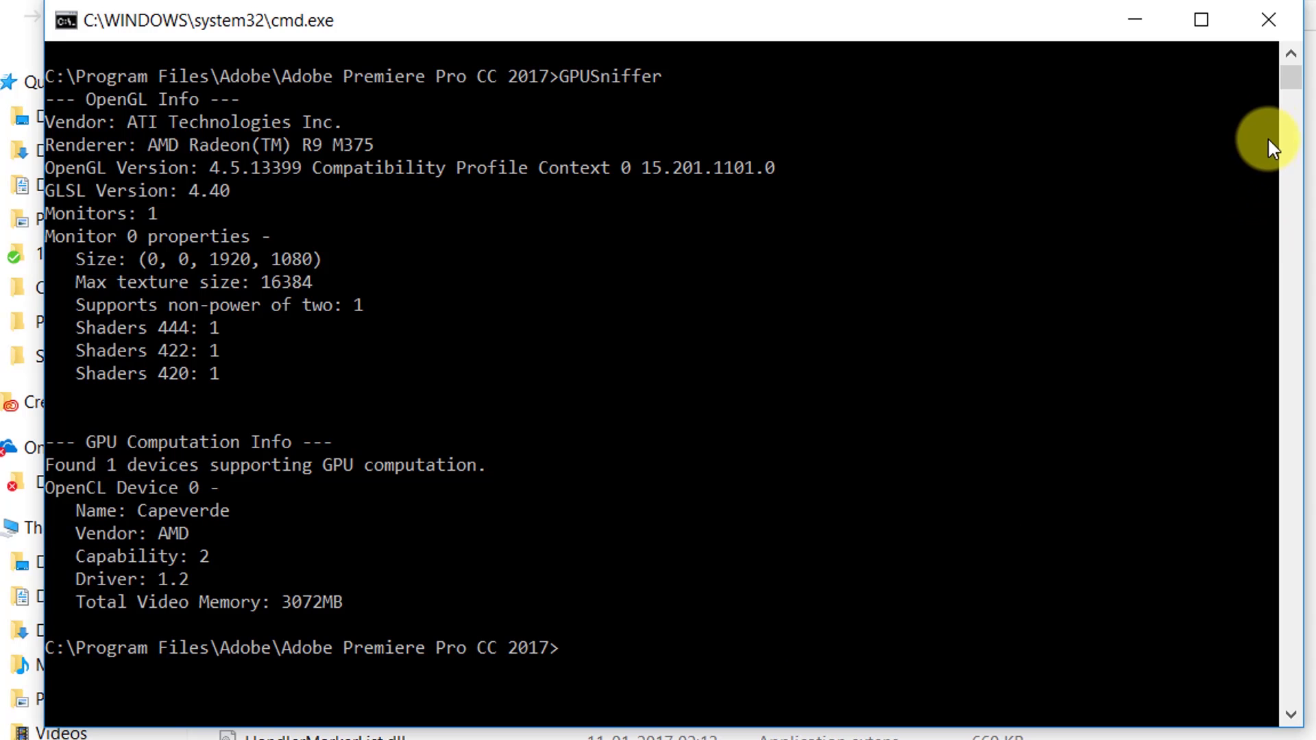
{"action": "left_click", "coordinate": [1268, 19]}
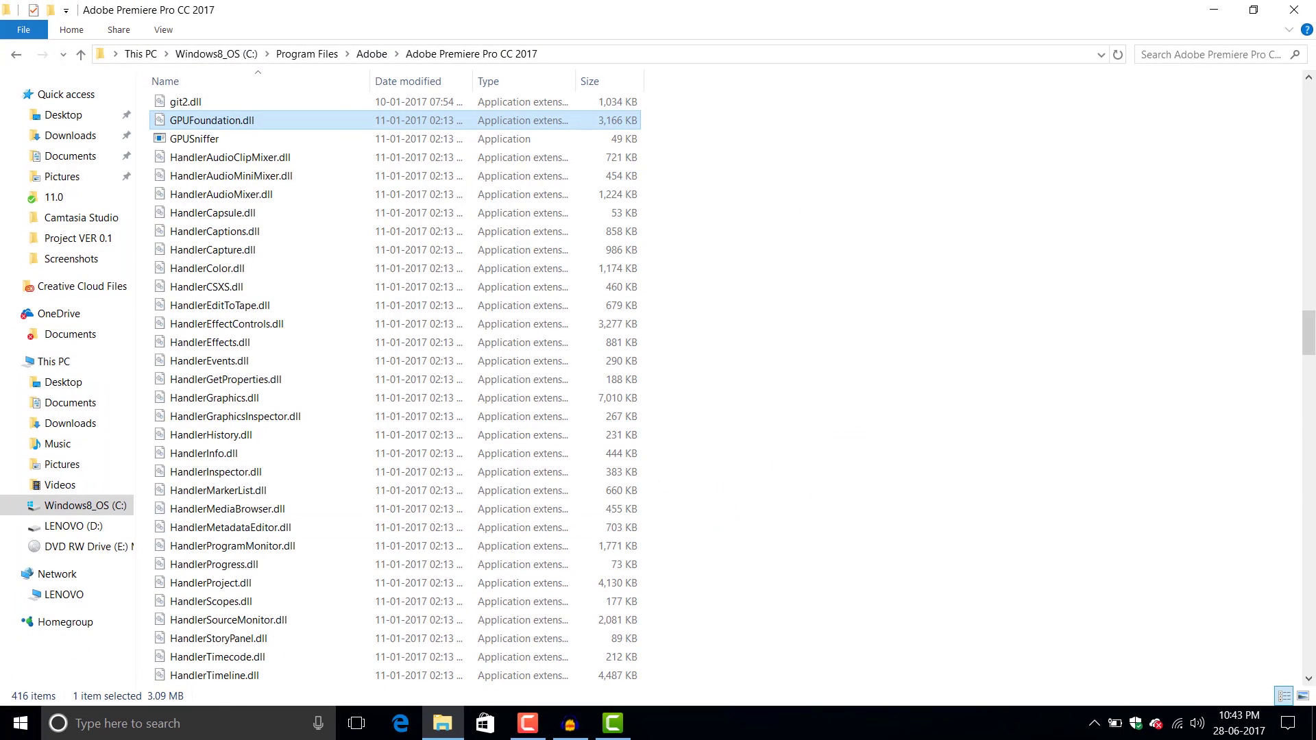
Launch Premiere Pro CC 2017 from the Start menu and open the recent 'press the bell icon' project.
{"action": "left_click", "coordinate": [21, 723]}
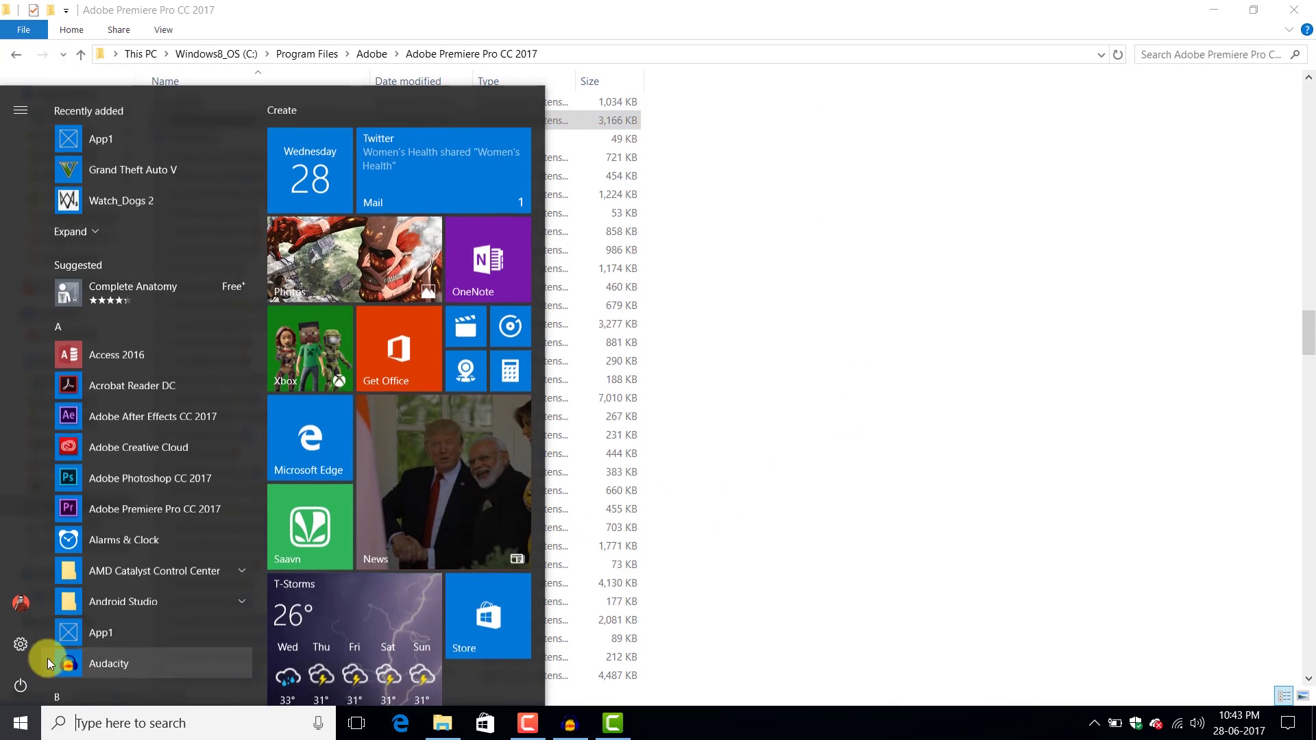
{"action": "left_click", "coordinate": [134, 508]}
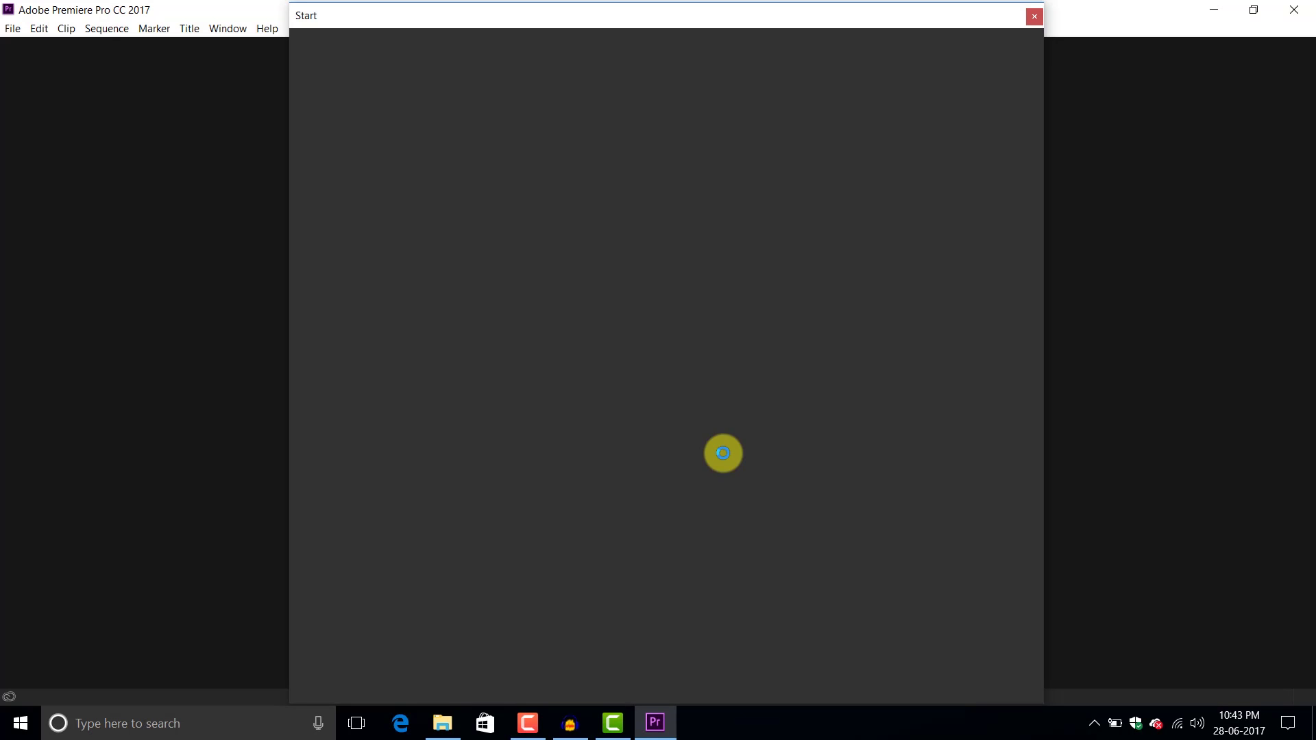
{"action": "left_click", "coordinate": [566, 165]}
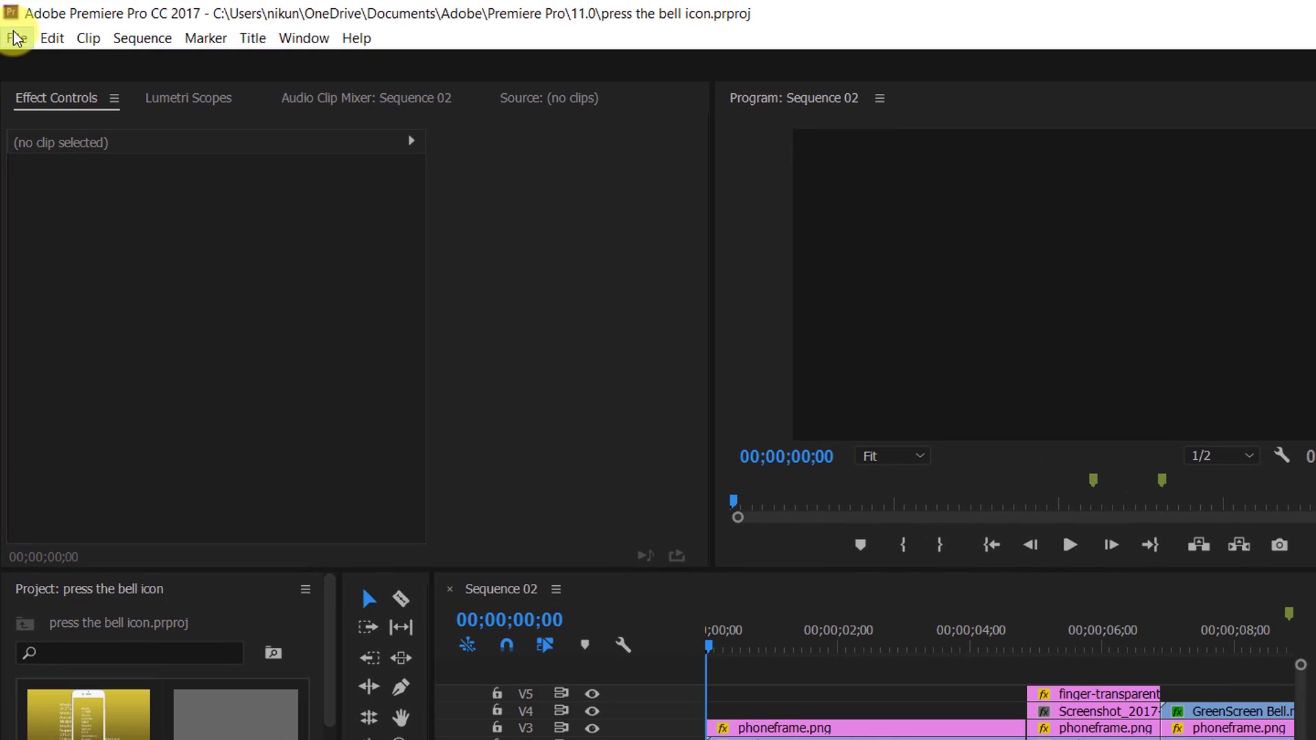
In General Project Settings, confirm the renderer is Mercury Playback Engine GPU Acceleration (OpenCL).
{"action": "left_click", "coordinate": [15, 39]}
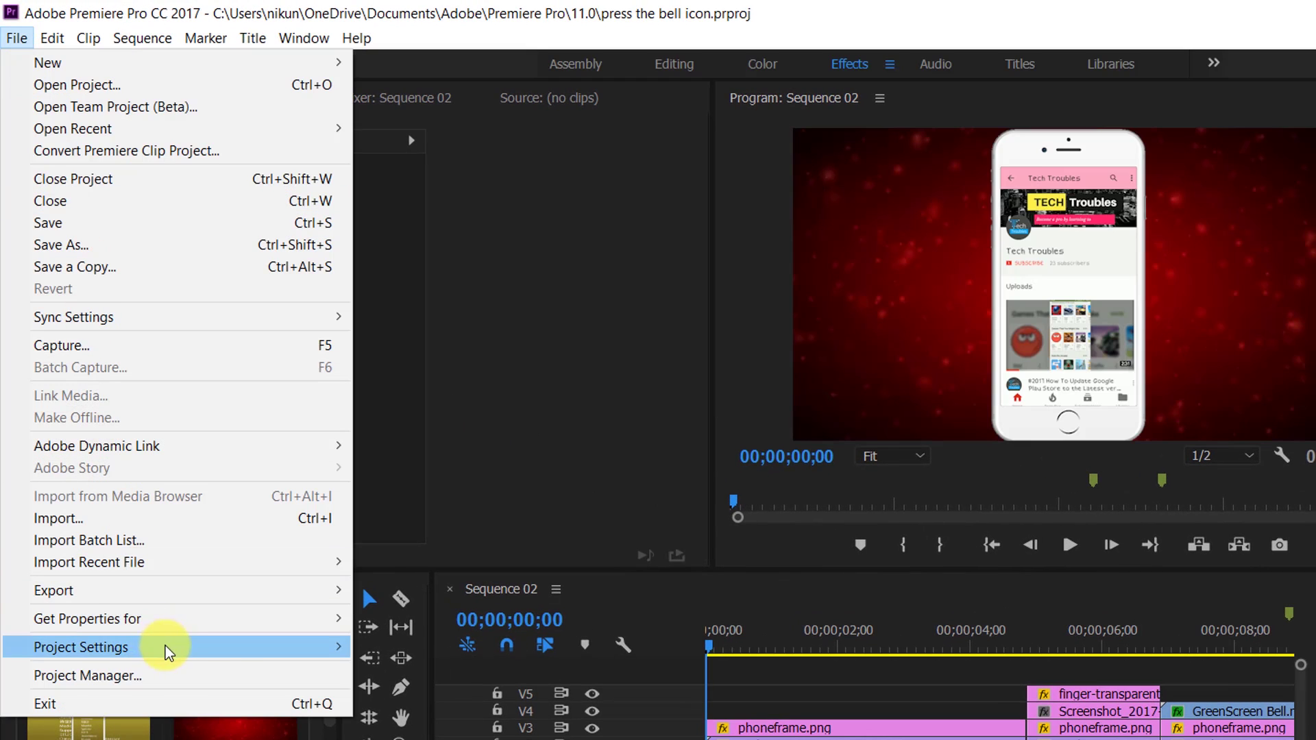
{"action": "mouse_move", "coordinate": [267, 651]}
{"action": "left_click", "coordinate": [404, 644]}
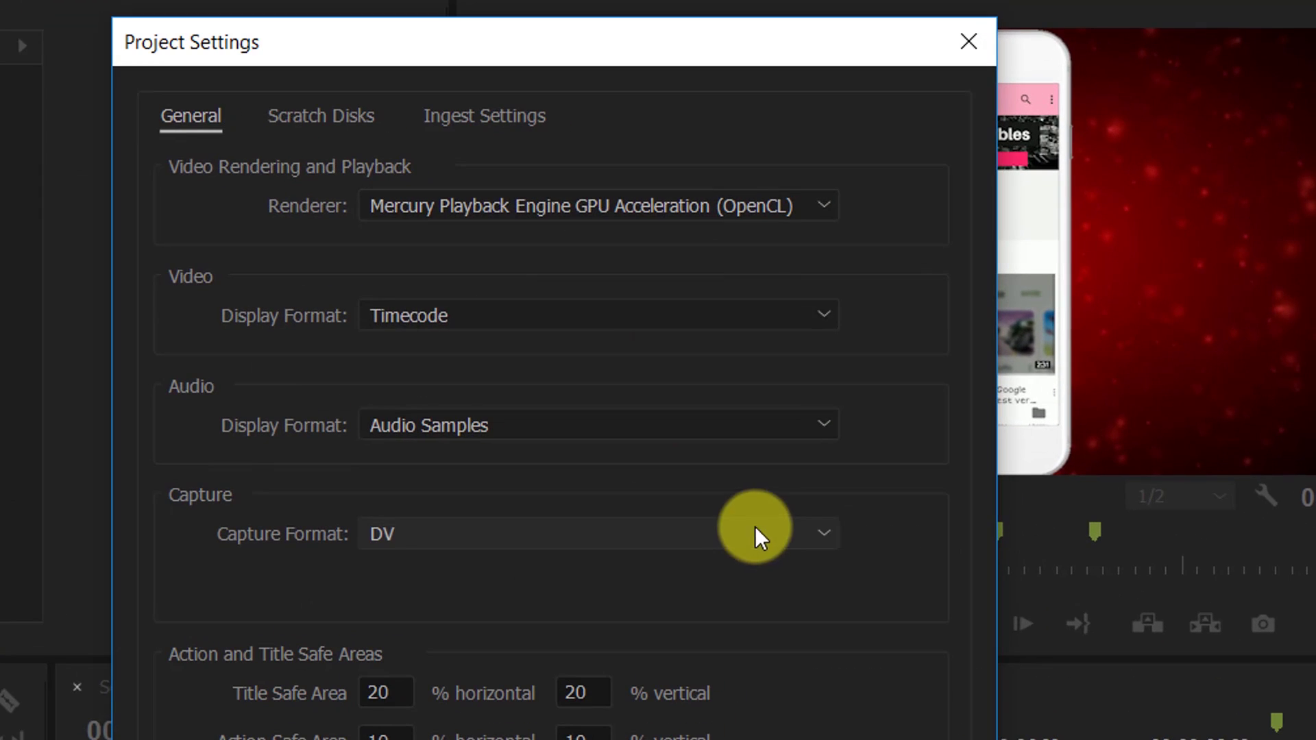
{"action": "left_click", "coordinate": [577, 211]}
{"action": "left_click", "coordinate": [579, 242]}
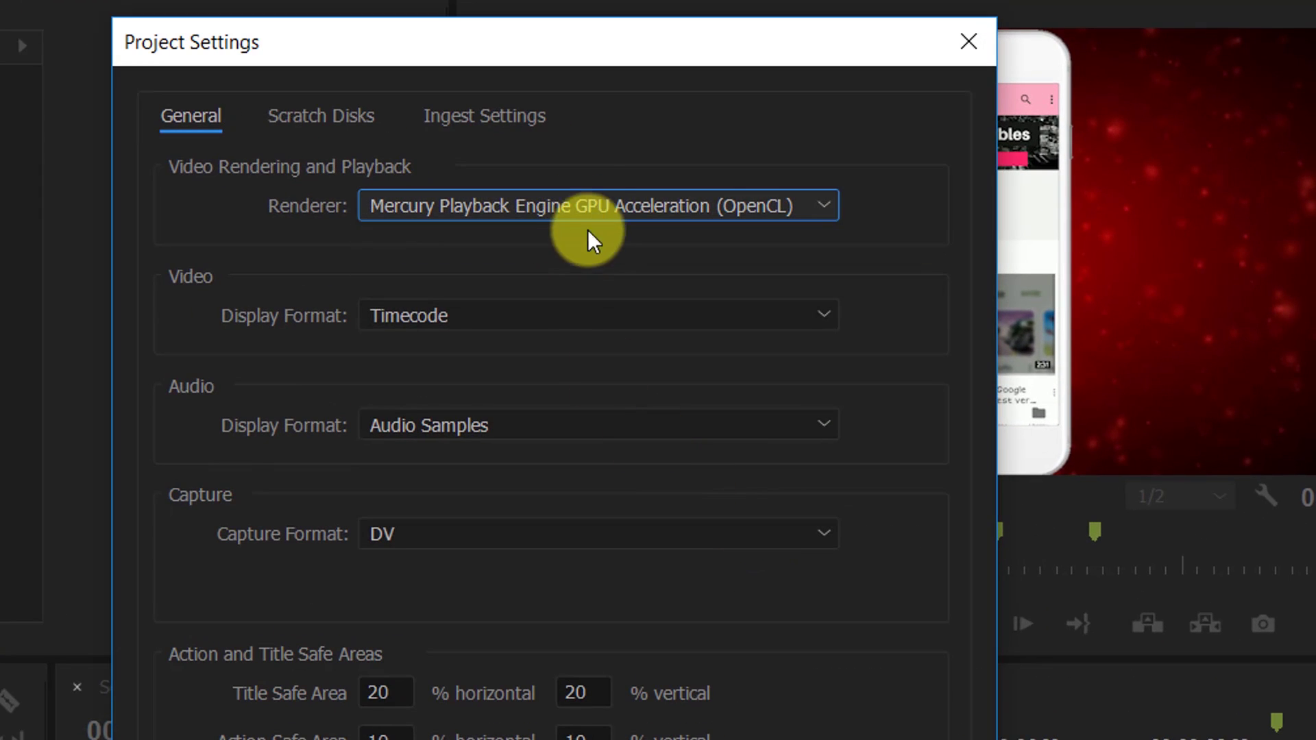
{"action": "left_click", "coordinate": [587, 228]}
{"action": "left_click", "coordinate": [816, 204]}
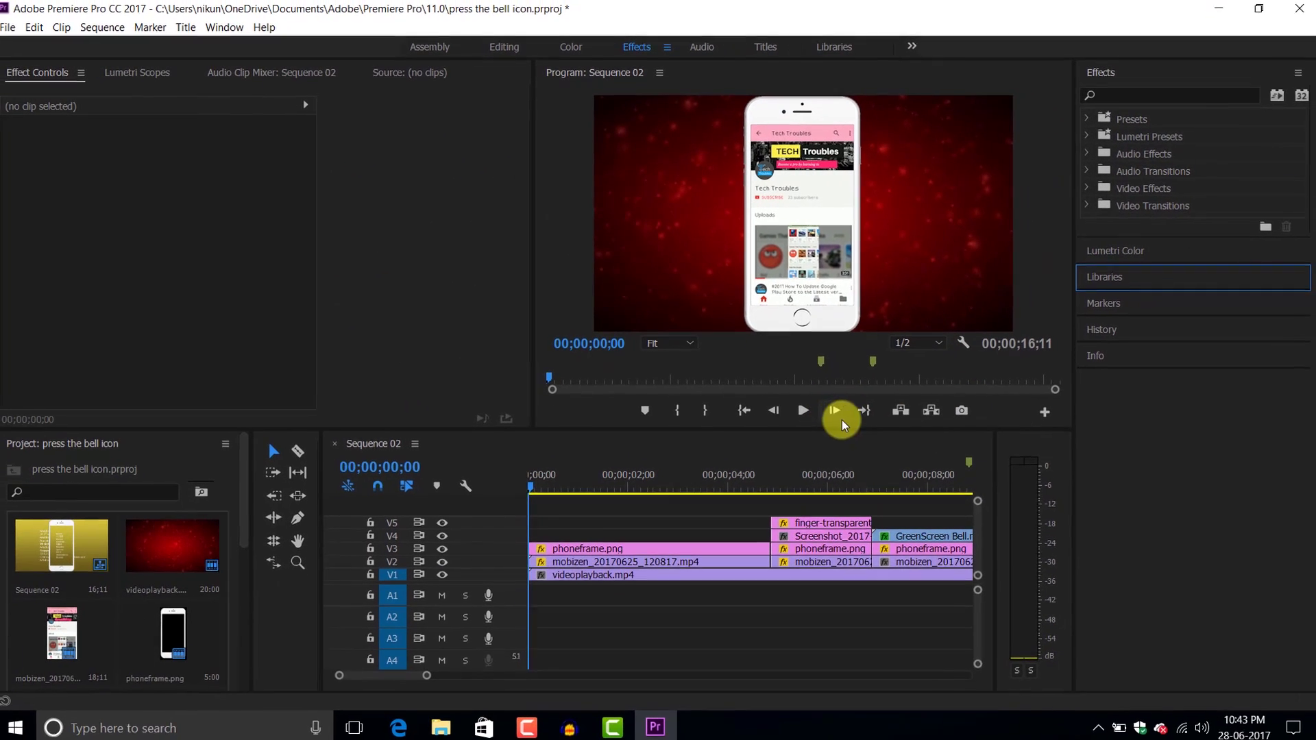
Quit Premiere Pro without saving the project changes.
{"action": "left_click", "coordinate": [1295, 11]}
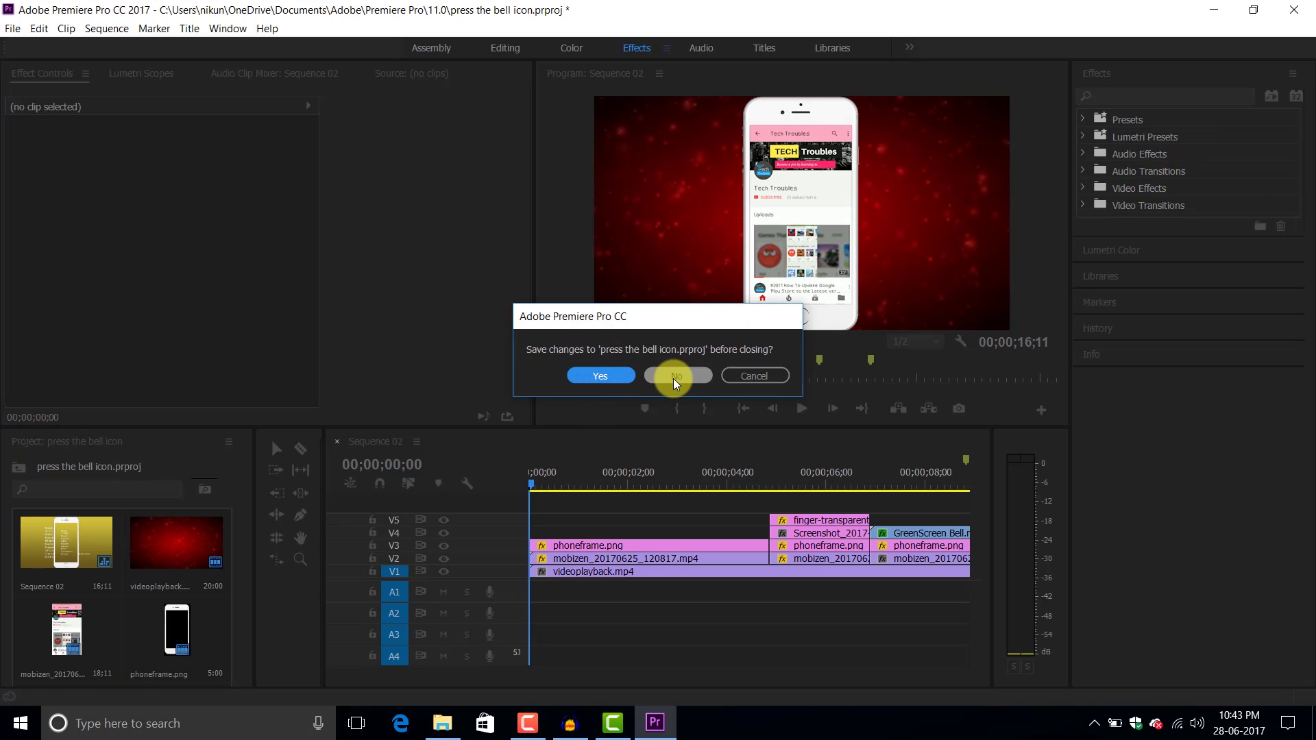
{"action": "left_click", "coordinate": [673, 378]}
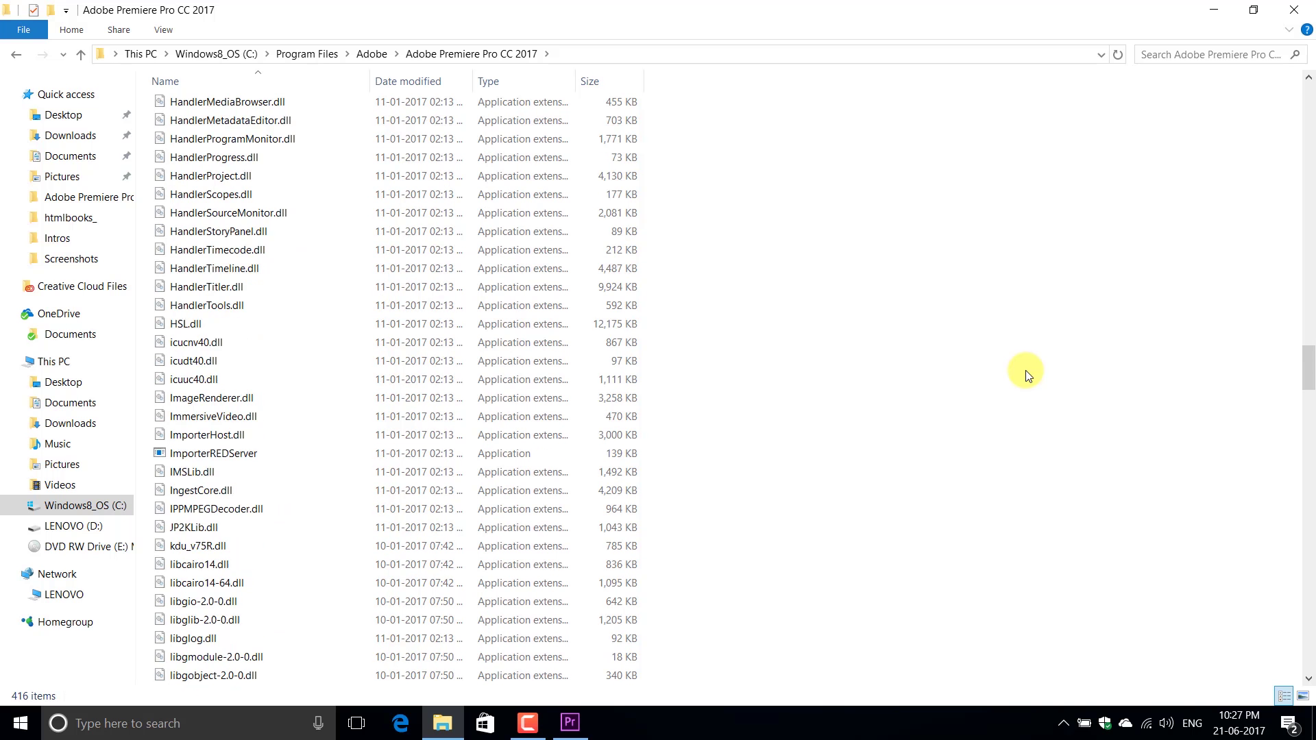
{"action": "scroll", "coordinate": [1025, 370], "scroll_direction": "up", "scroll_amount": 15}
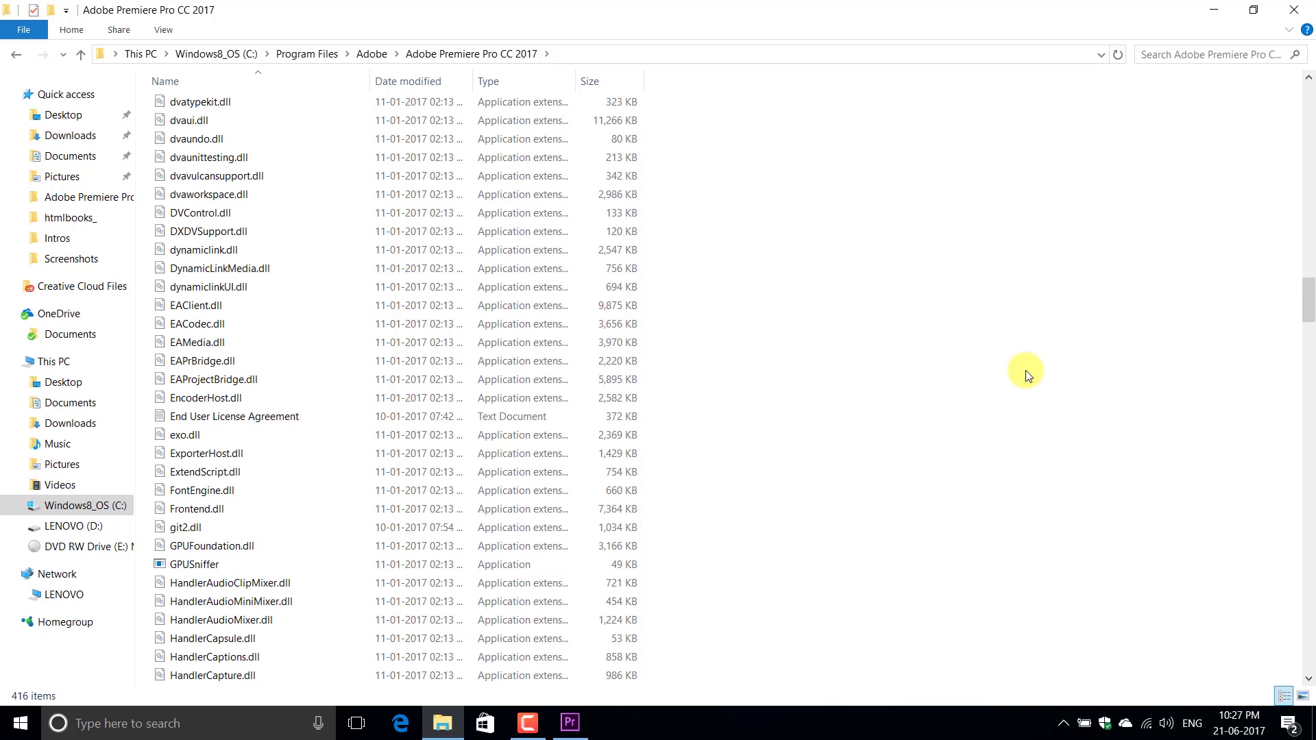
Show the context menu for the Adobe Premiere Pro CC 2017 installation folder in File Explorer.
{"action": "scroll", "coordinate": [1028, 376], "scroll_direction": "up", "scroll_amount": 10}
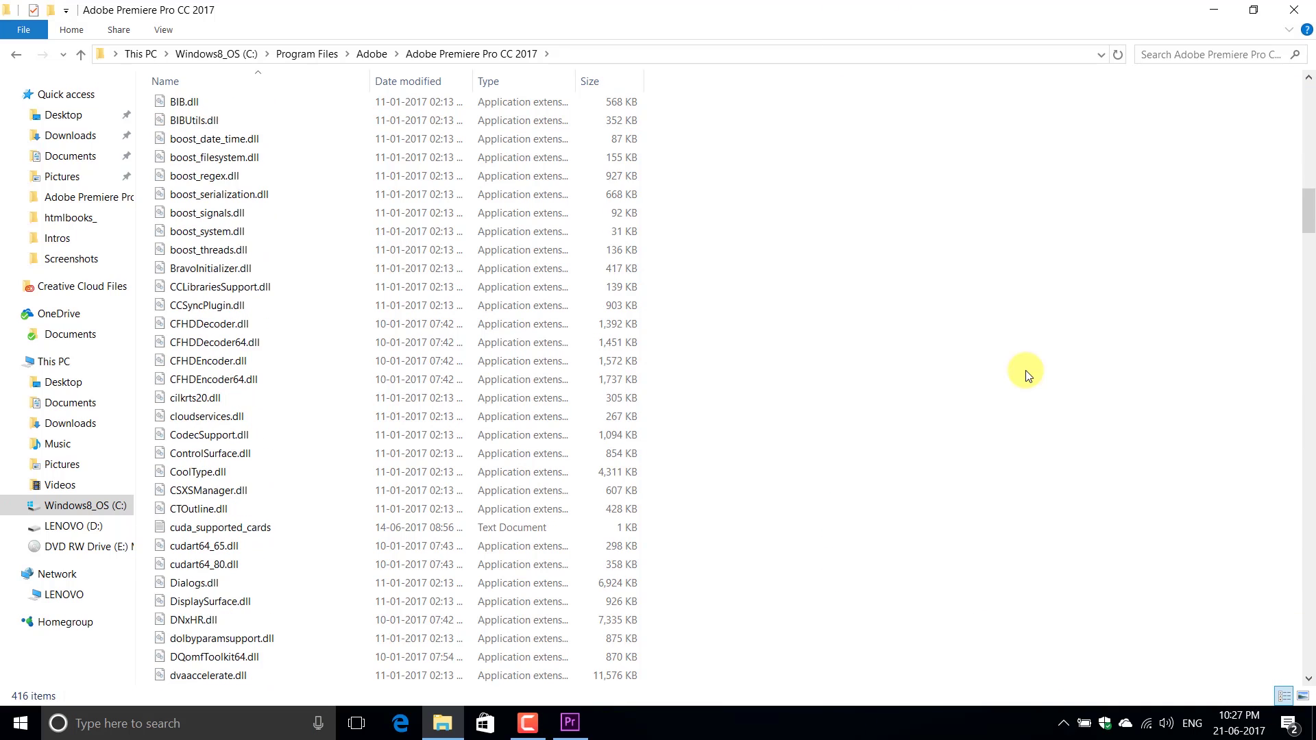
{"action": "scroll", "coordinate": [1025, 370], "scroll_direction": "up", "scroll_amount": 20}
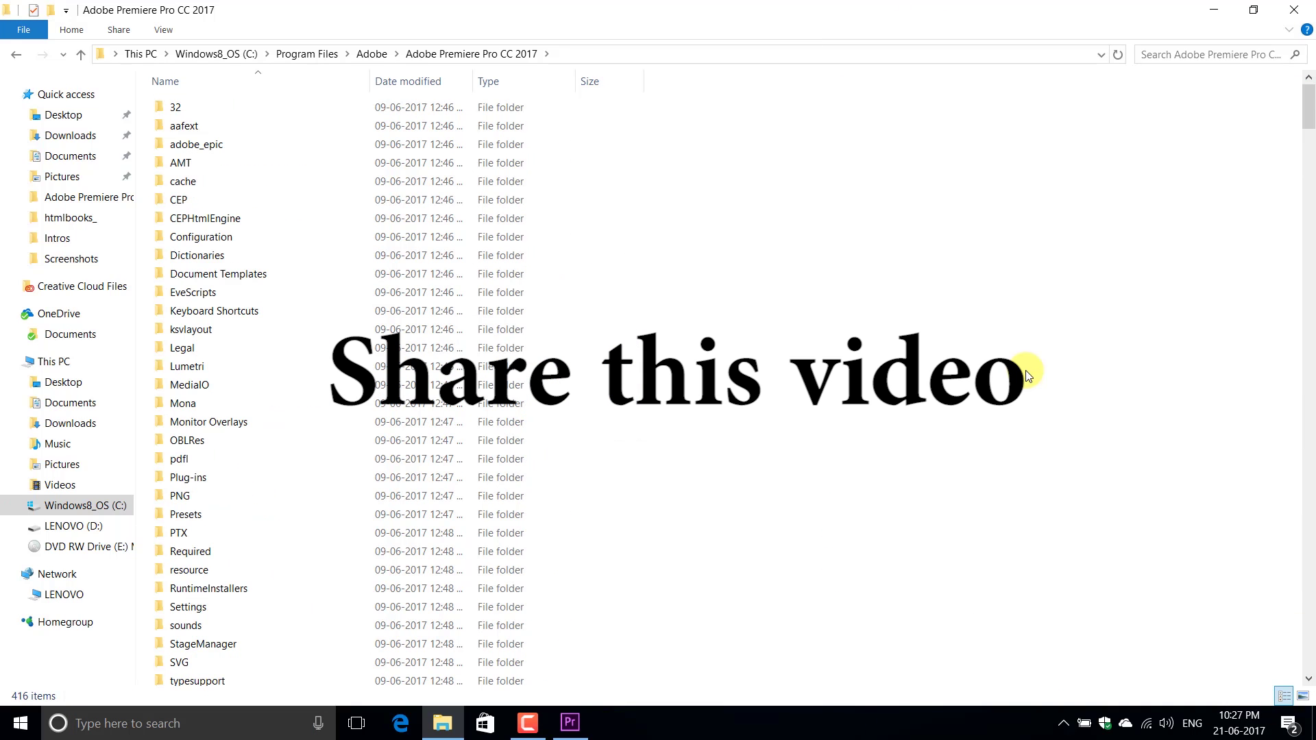
{"action": "scroll", "coordinate": [1025, 370], "scroll_direction": "down", "scroll_amount": 2}
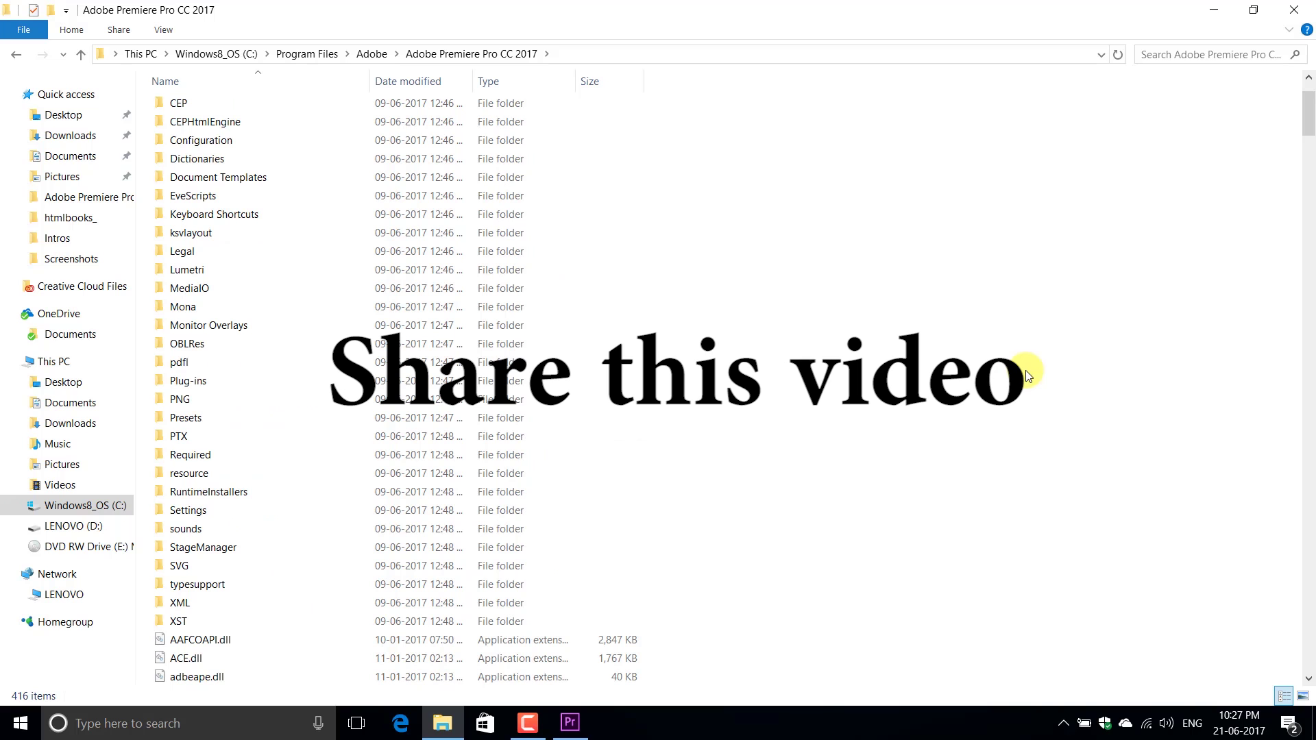
{"action": "right_click", "coordinate": [1025, 371]}
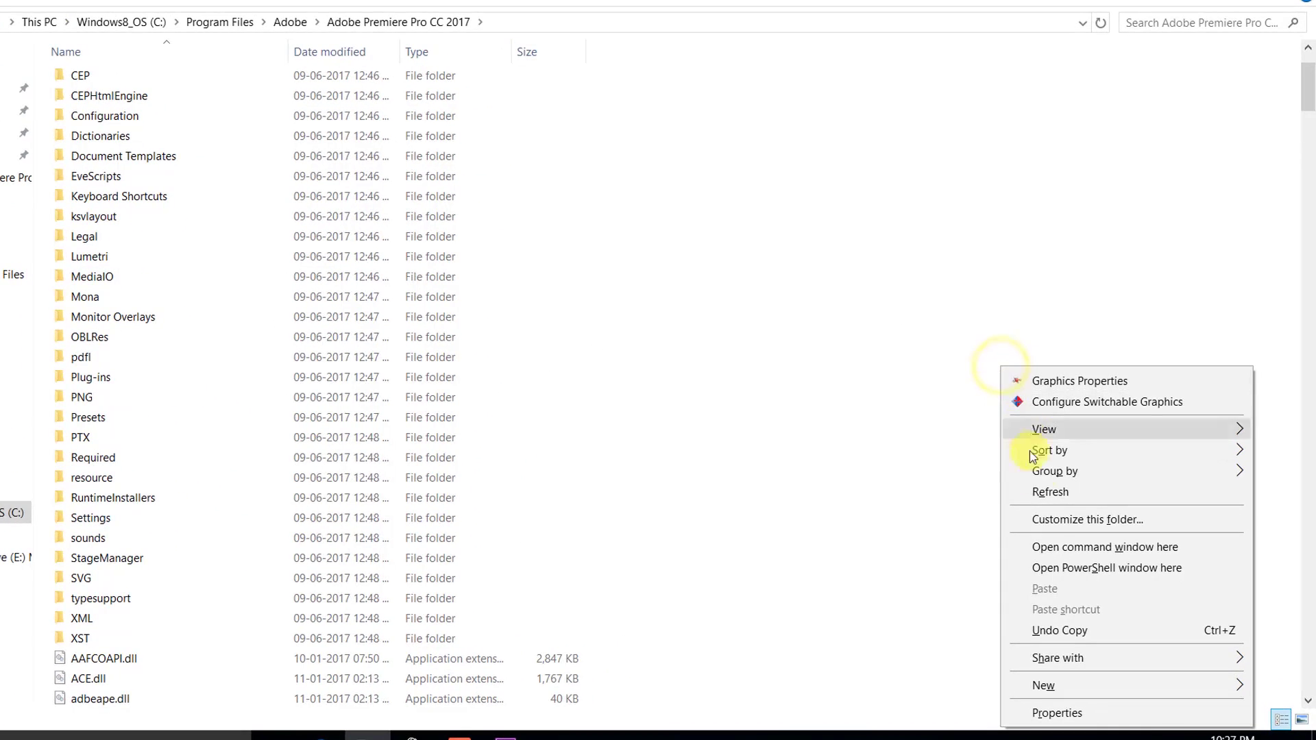